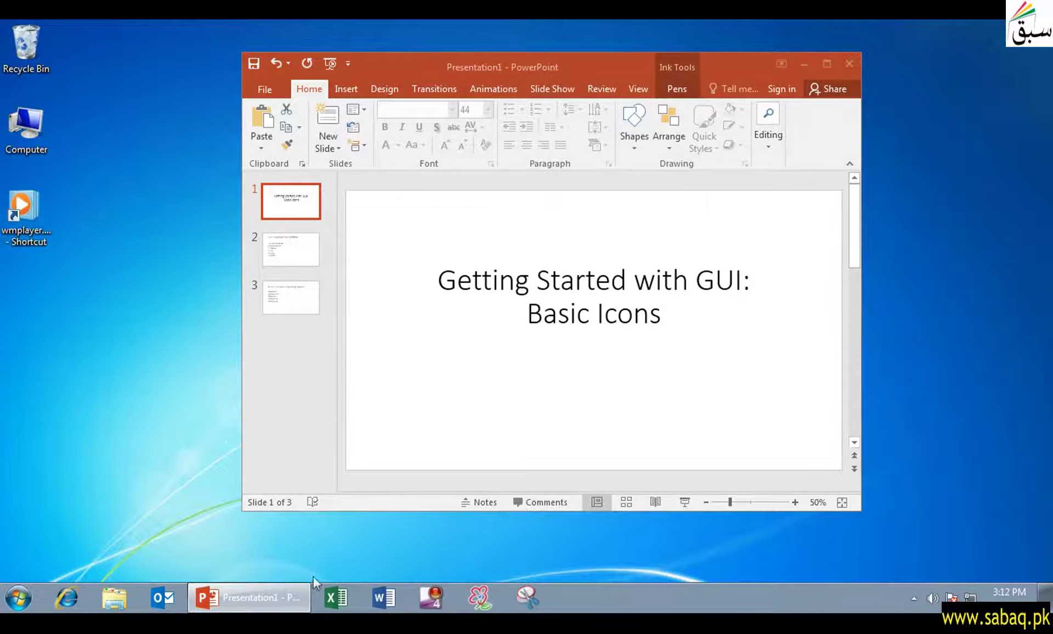
Step: Minimize the presentation to show the desktop, and view the Start menu and the taskbar's Toolbars options
click(279, 595)
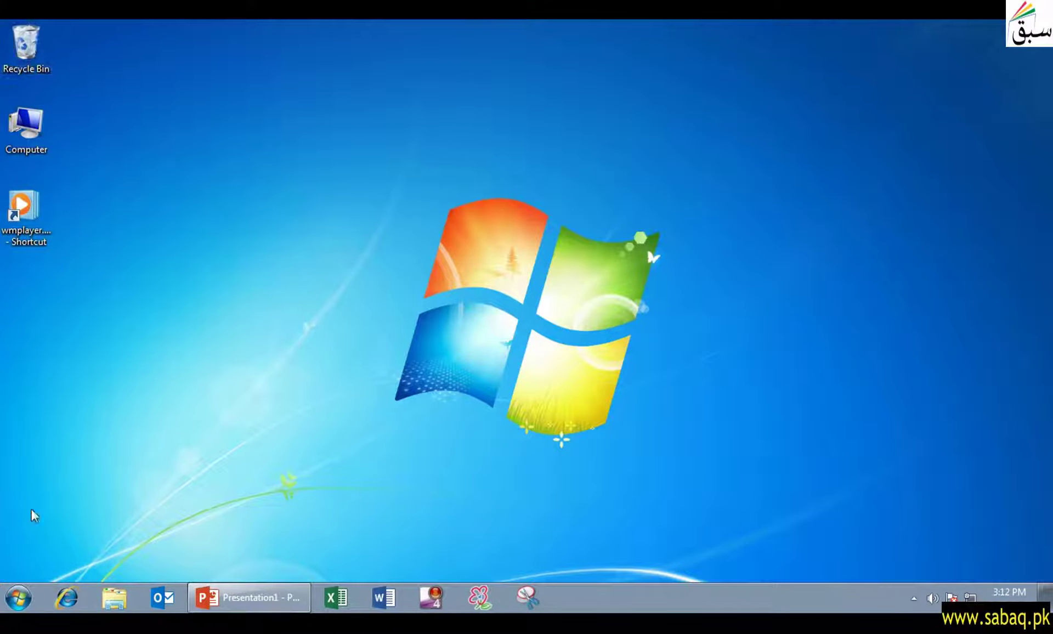
click(21, 599)
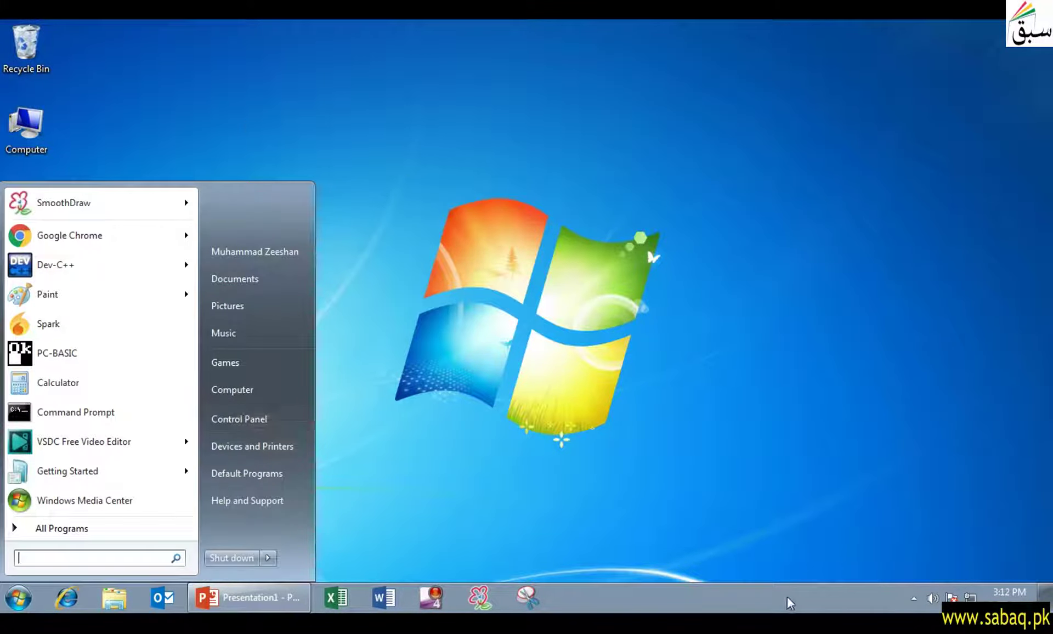
right_click(623, 602)
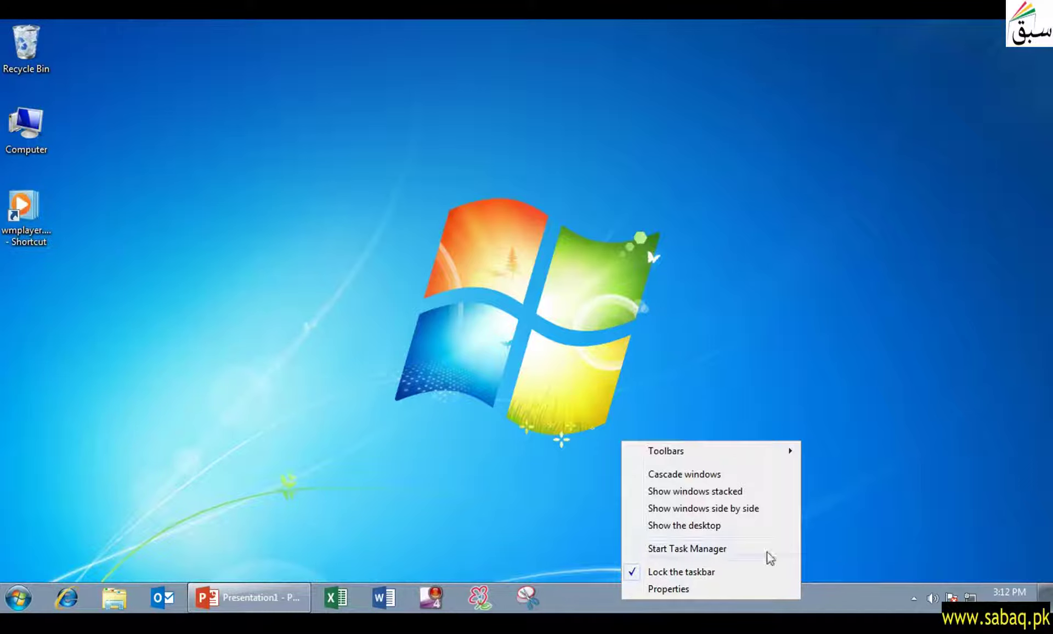
mouse_move(705, 455)
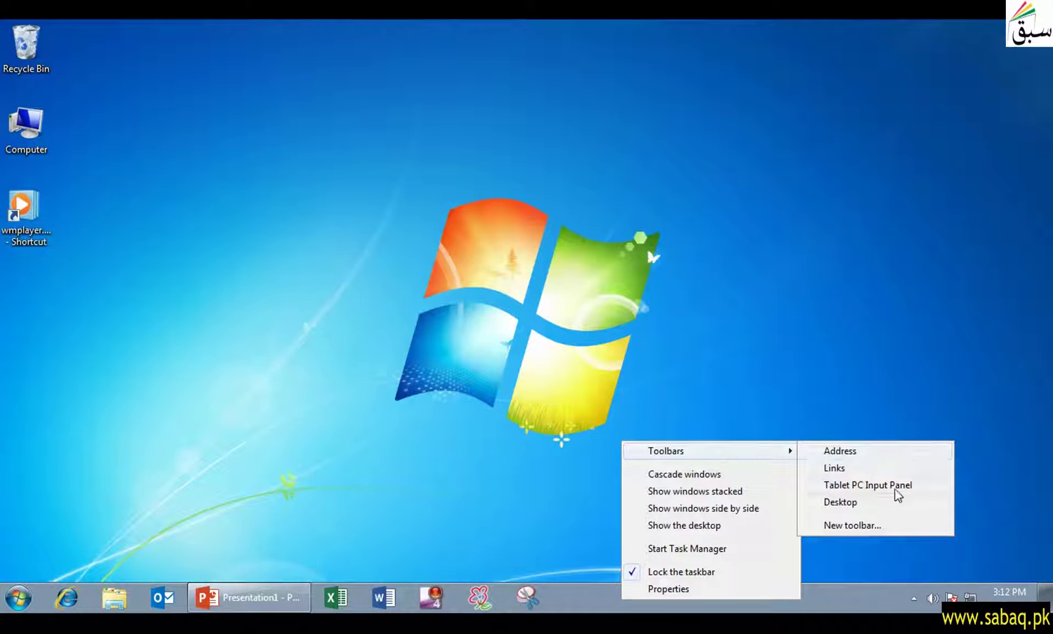
click(546, 482)
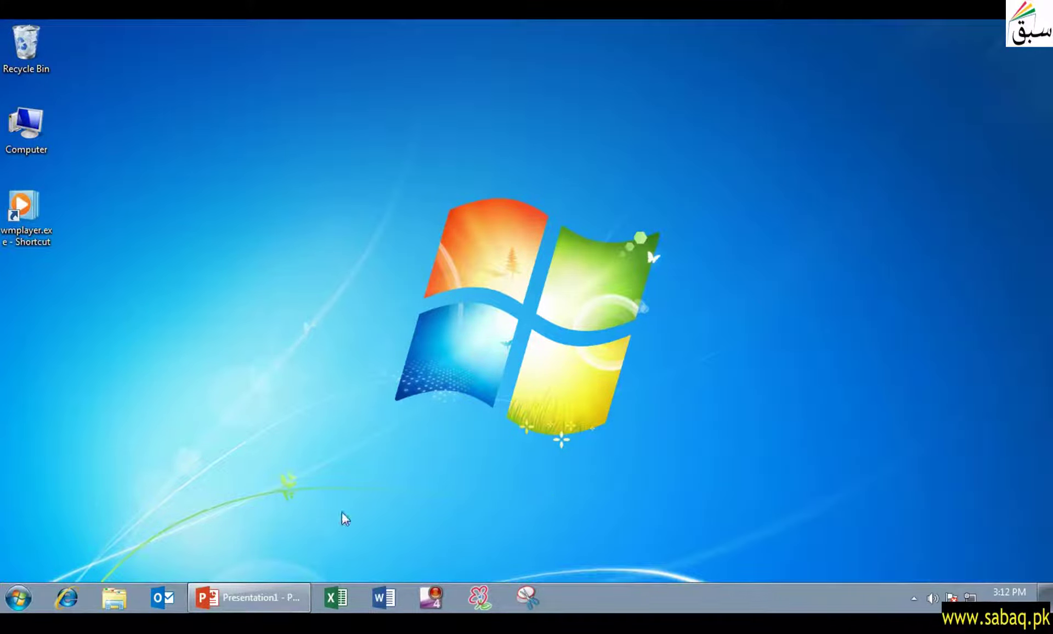
Step: Launch Command Prompt by searching for cmd, and close it after viewing its text-only window on the desktop
key(super)
text(cmd)
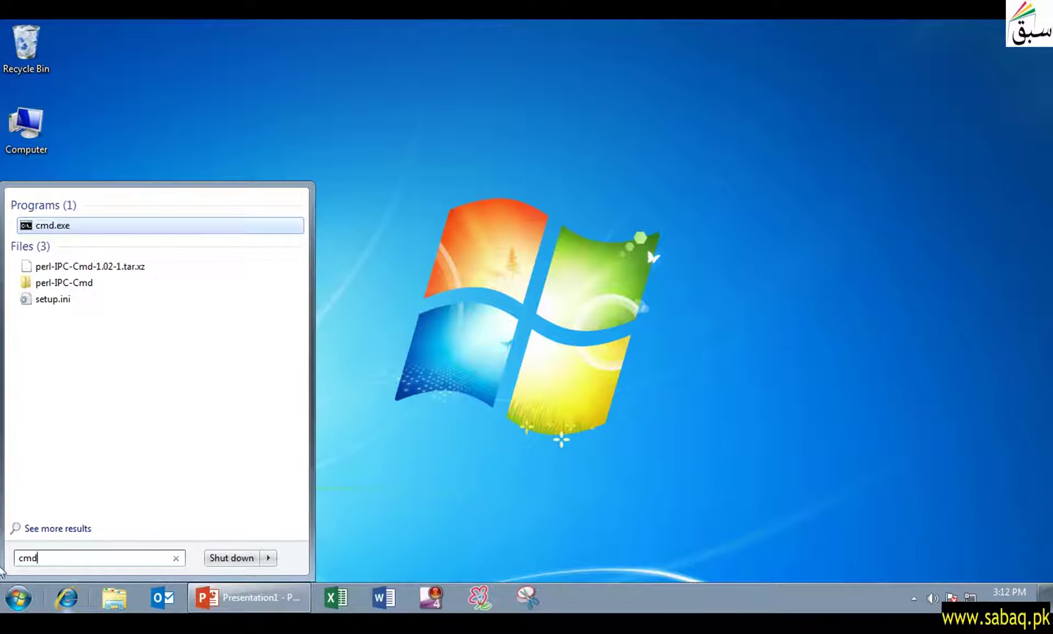
key(Return)
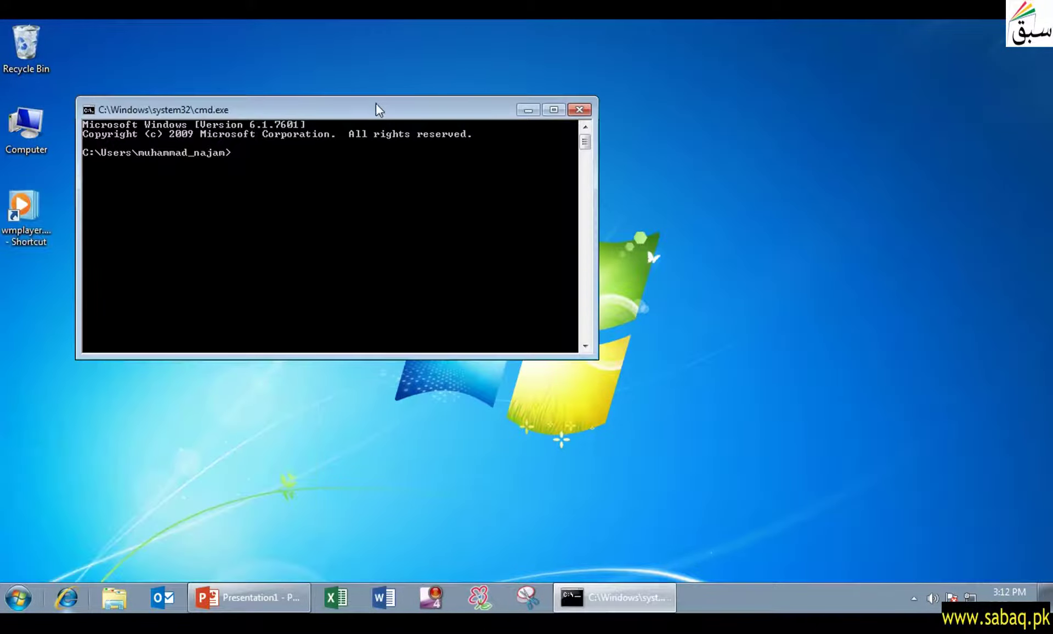
drag(376, 108, 621, 111)
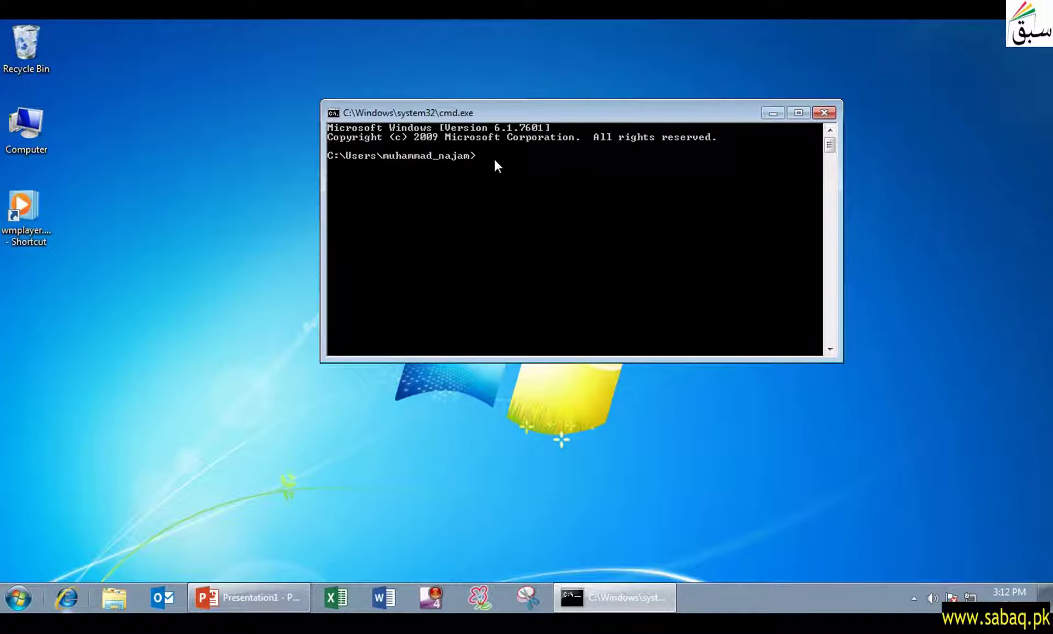
click(824, 113)
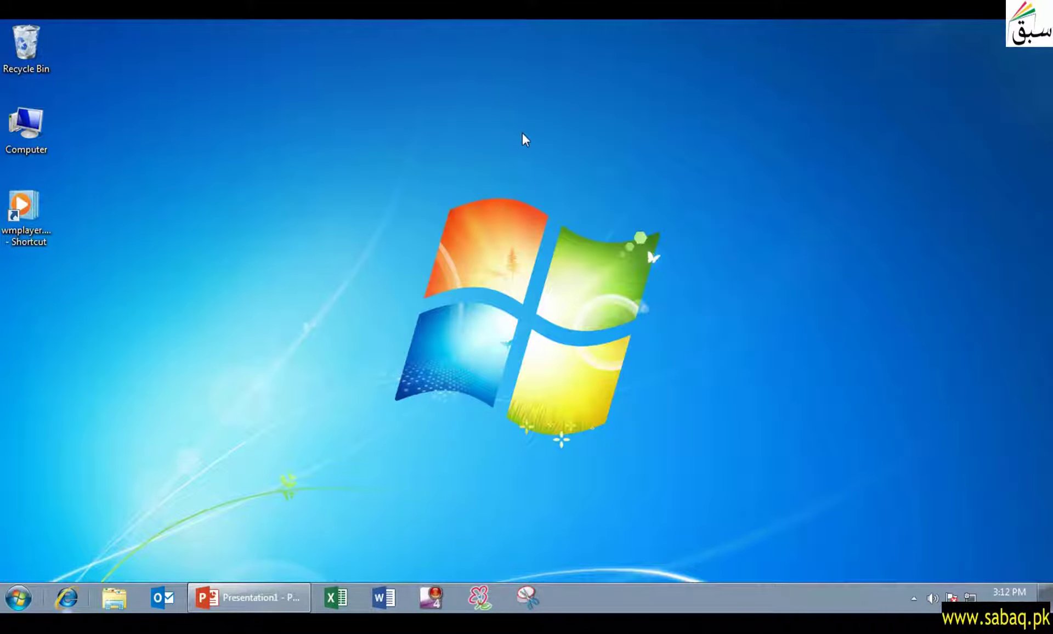
Step: Bring the PowerPoint presentation back and show slide 2 on the four elements of the Graphical User Interface
click(14, 58)
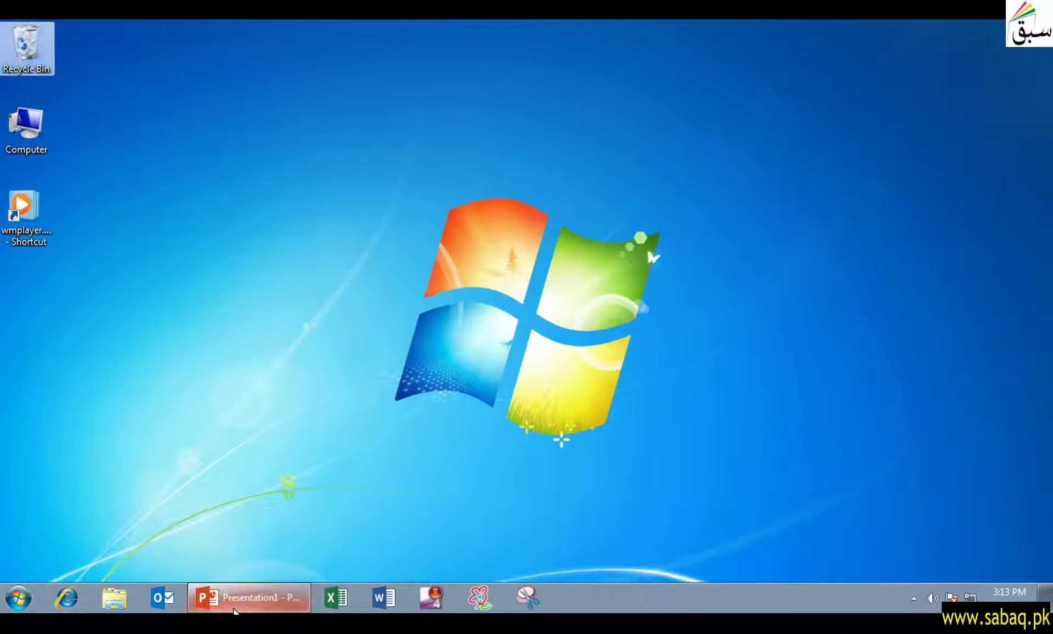
click(231, 600)
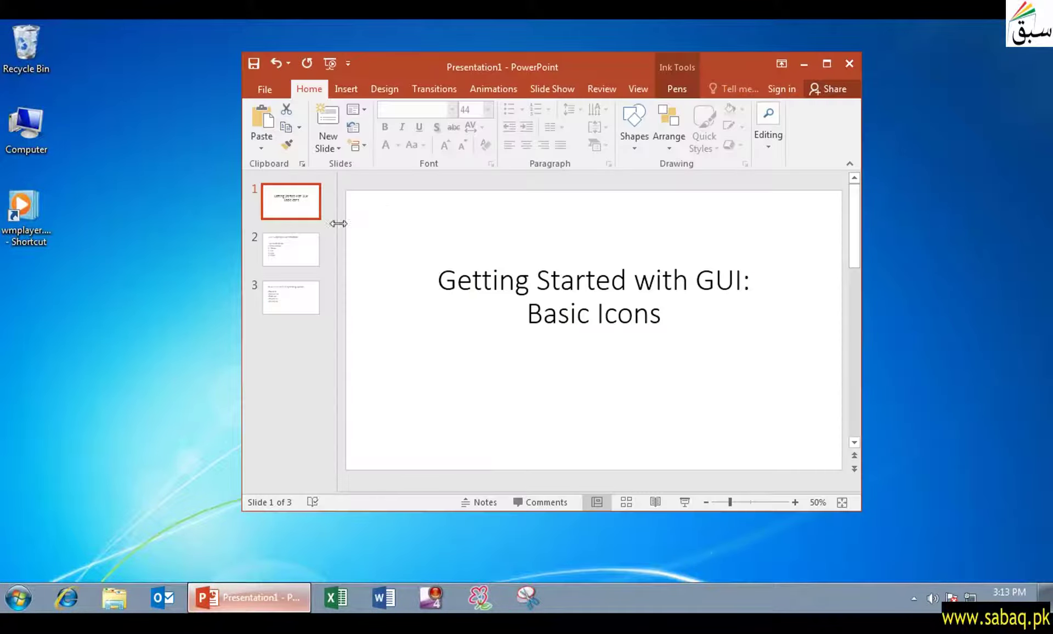
click(306, 245)
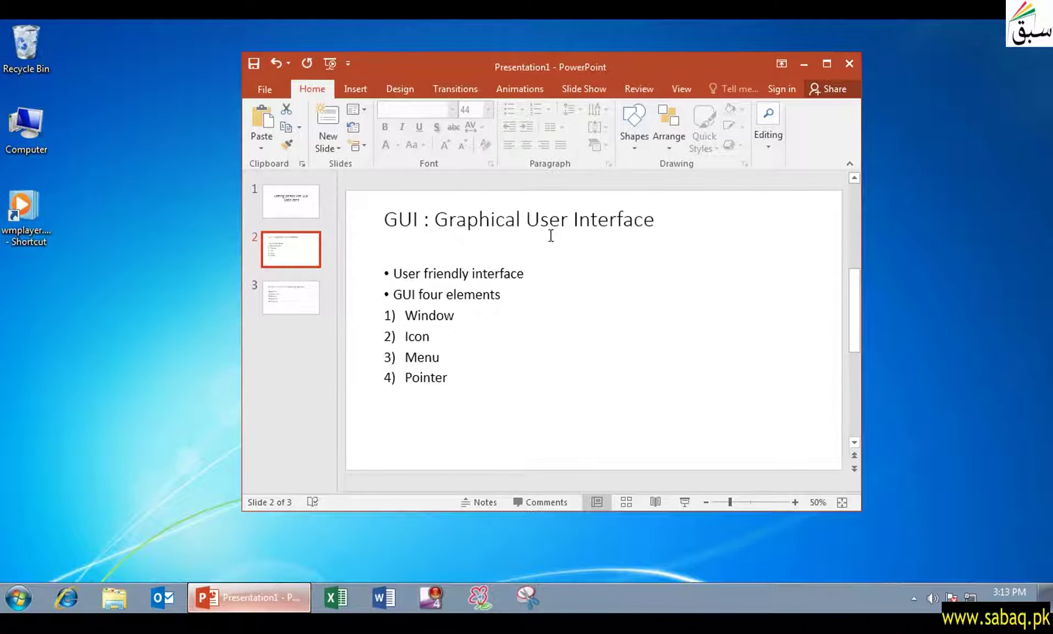
click(454, 317)
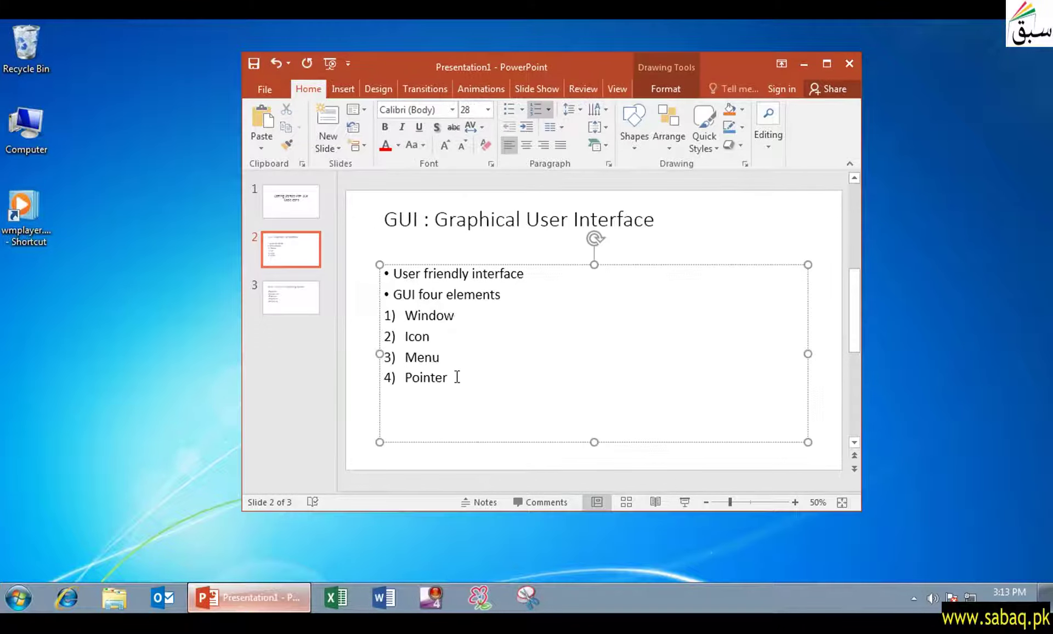
click(446, 459)
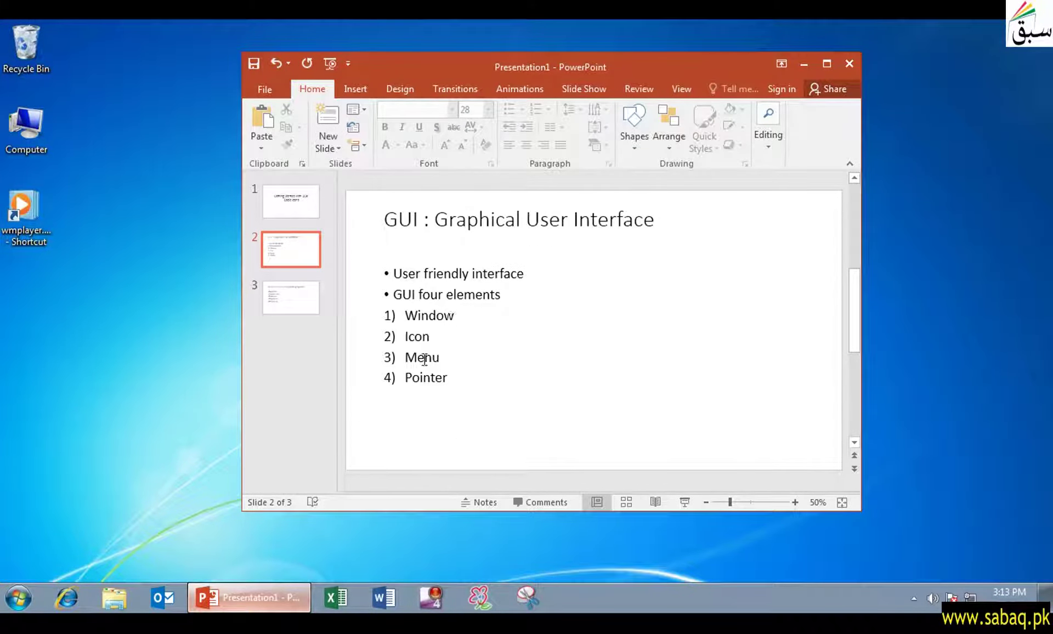
Step: Open the Libraries window in Windows Explorer, restore it to a smaller size, and minimize it
click(115, 598)
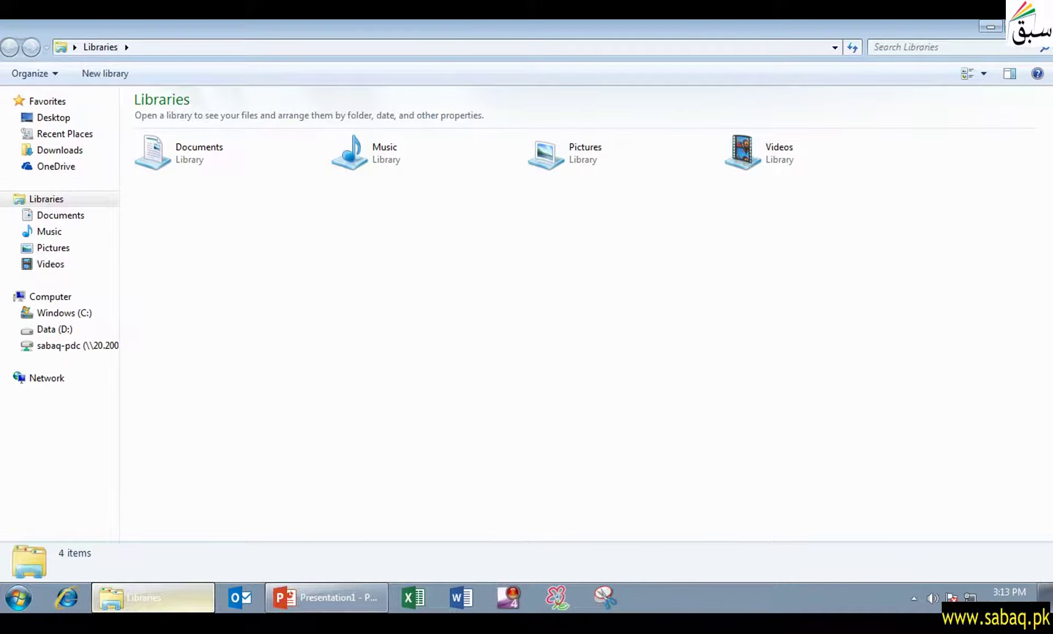
click(1016, 26)
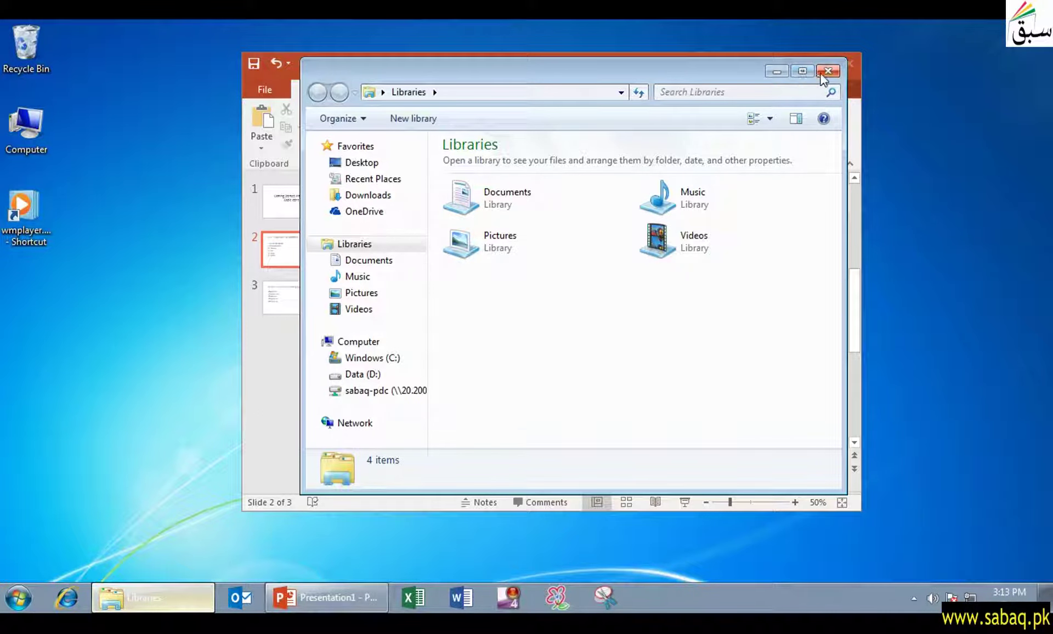
click(781, 70)
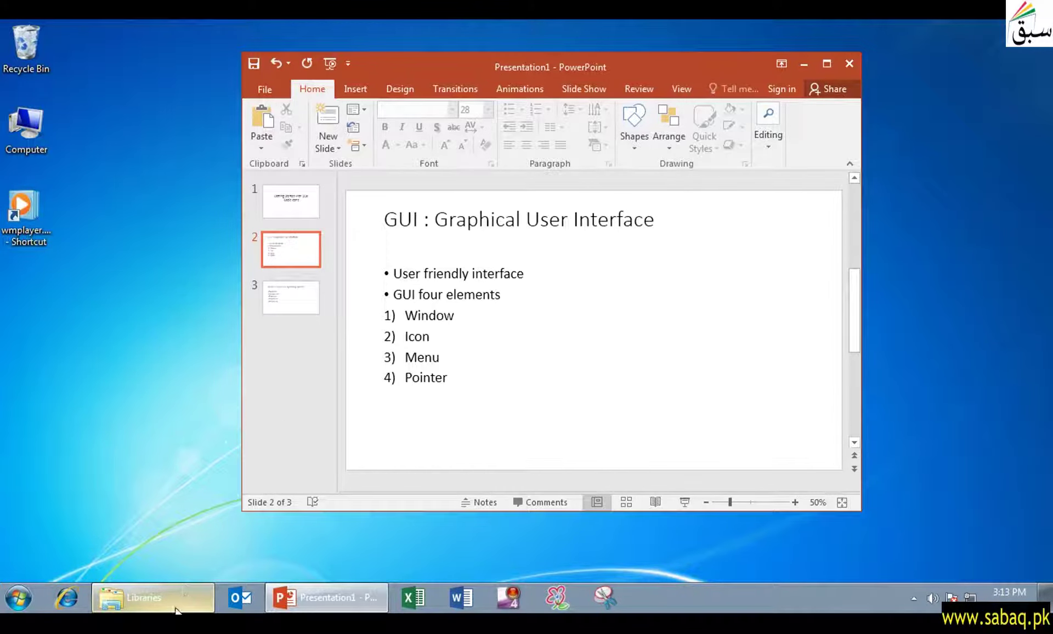
Step: Bring the minimized Libraries window back, maximize it and restore it down, and close it
click(142, 600)
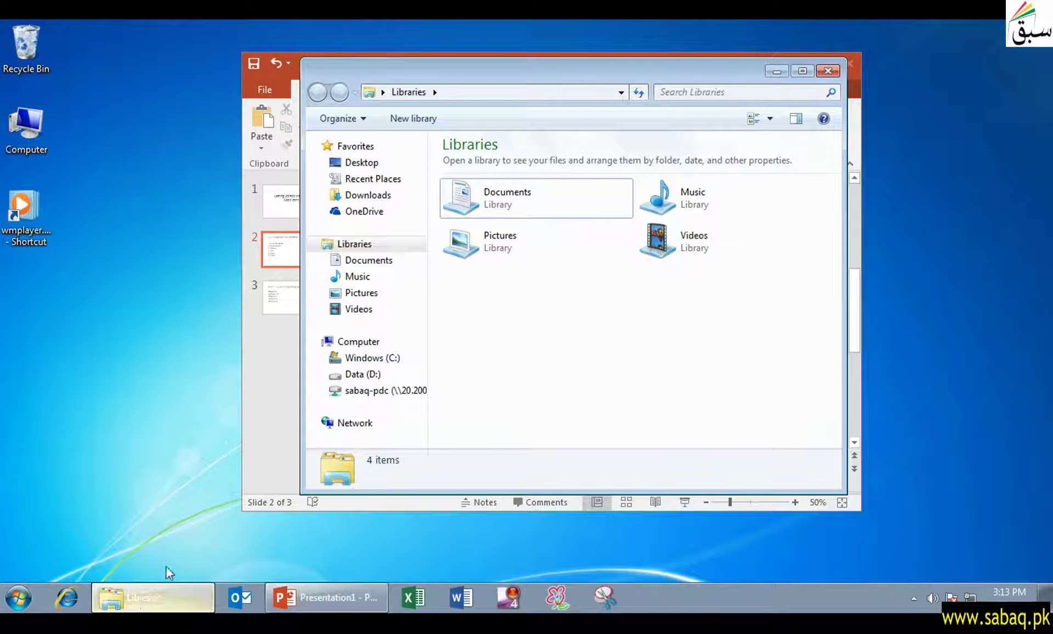
click(802, 76)
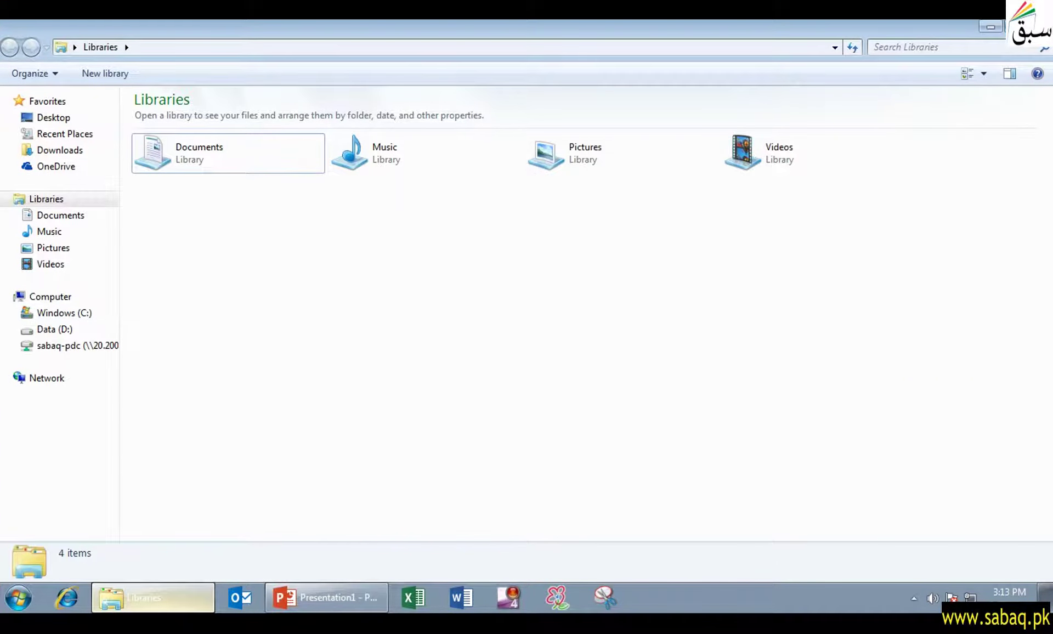
click(1016, 27)
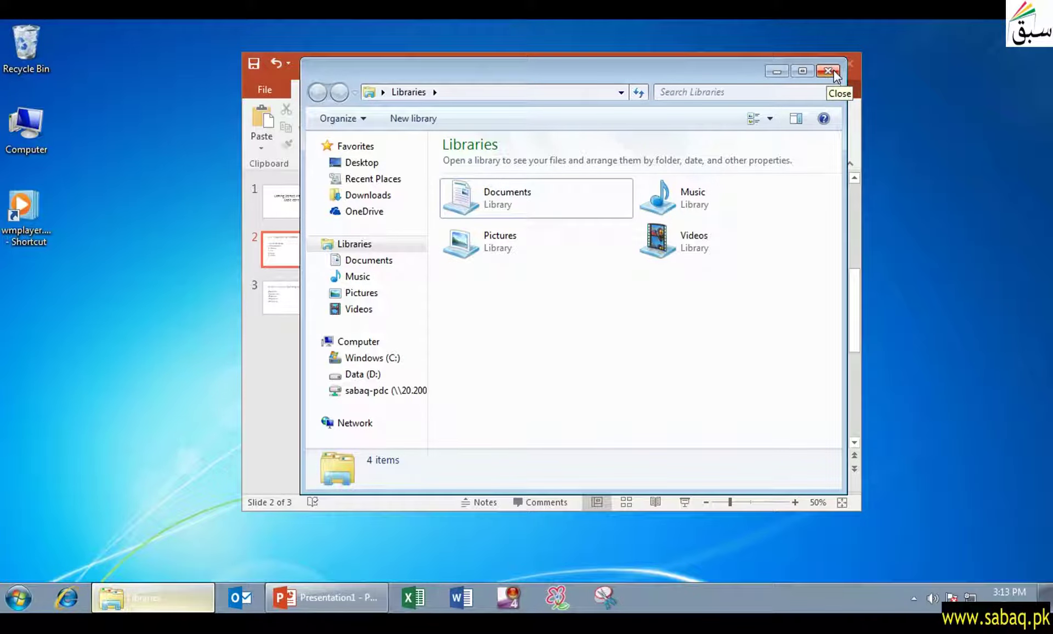
click(829, 71)
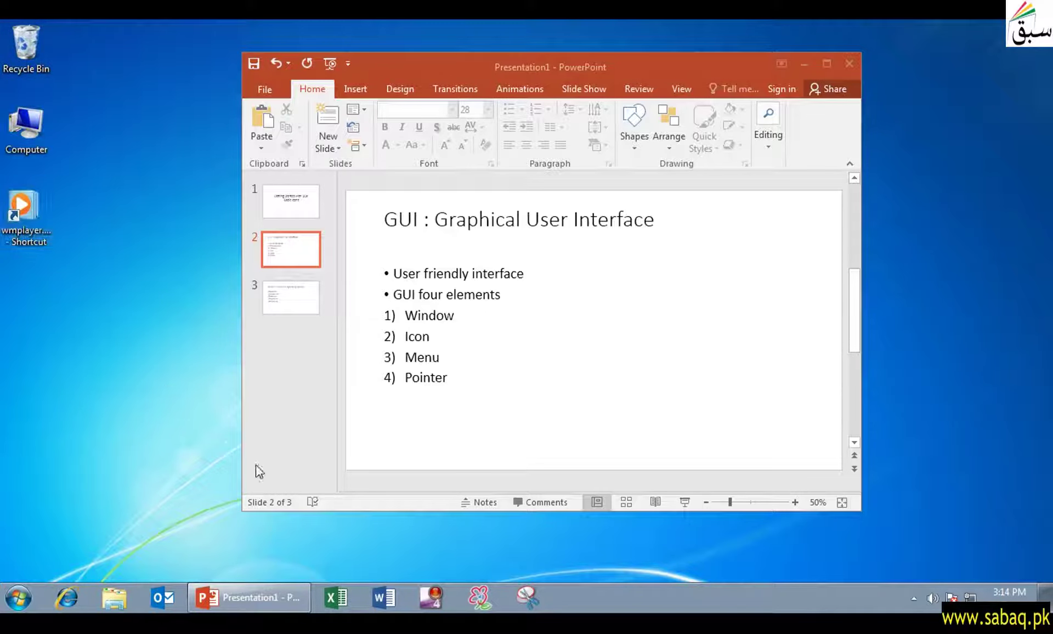
Step: Reopen the Libraries window and switch its view to large icons
click(107, 598)
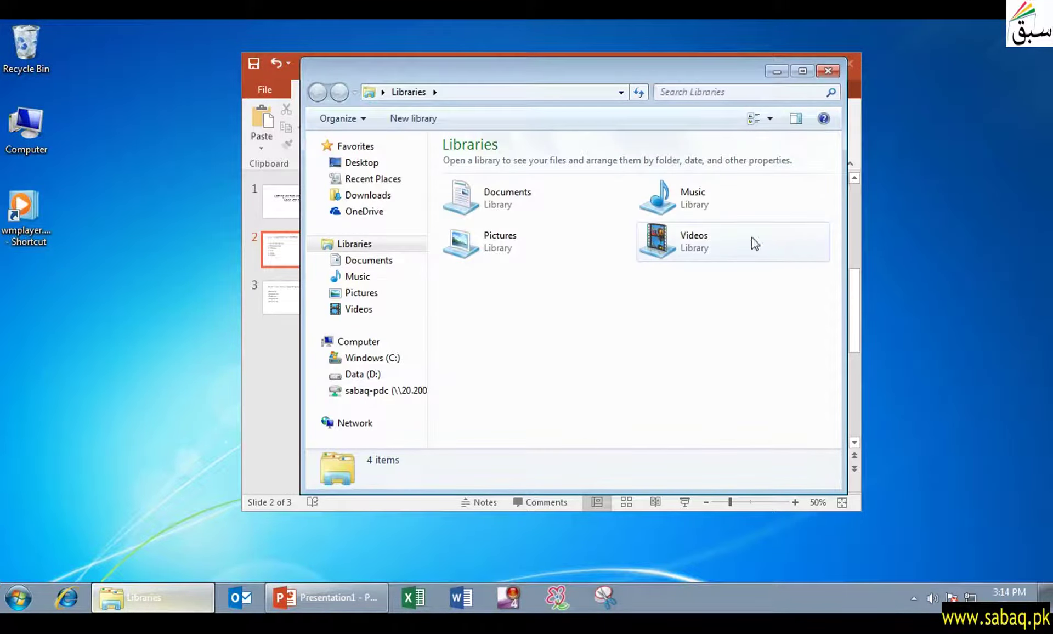
click(573, 233)
click(608, 208)
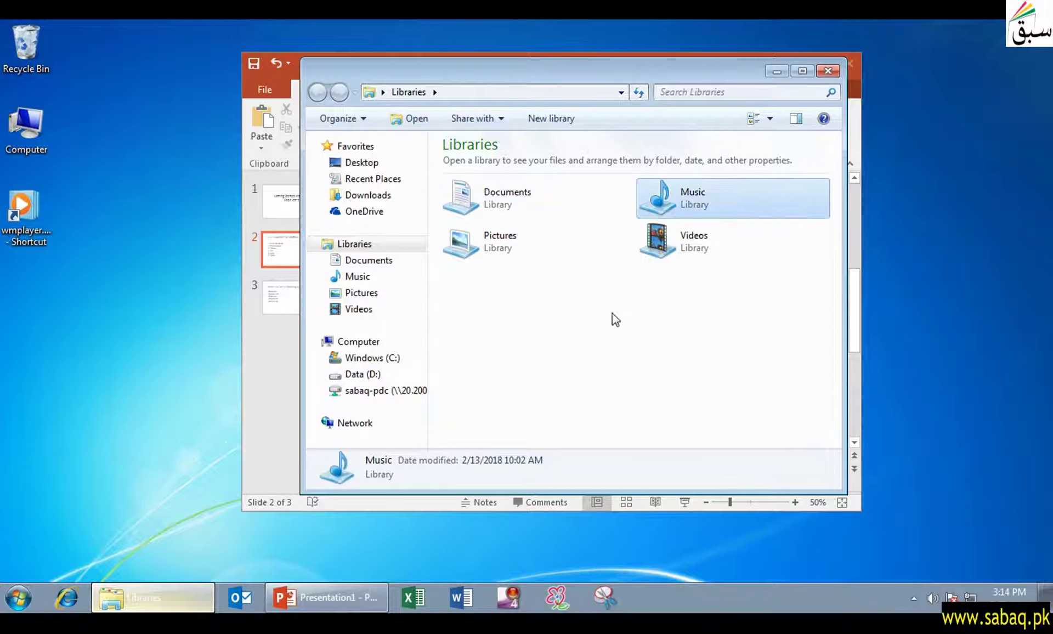
right_click(587, 329)
mouse_move(635, 367)
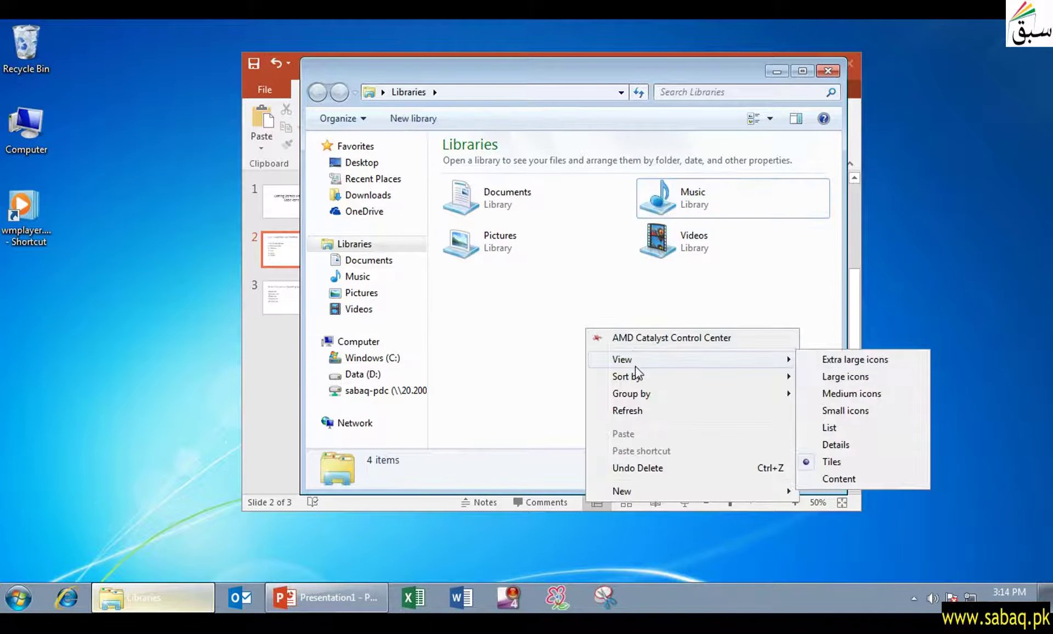
click(882, 376)
Step: Sort the library icons by date modified and close the Libraries window
right_click(606, 298)
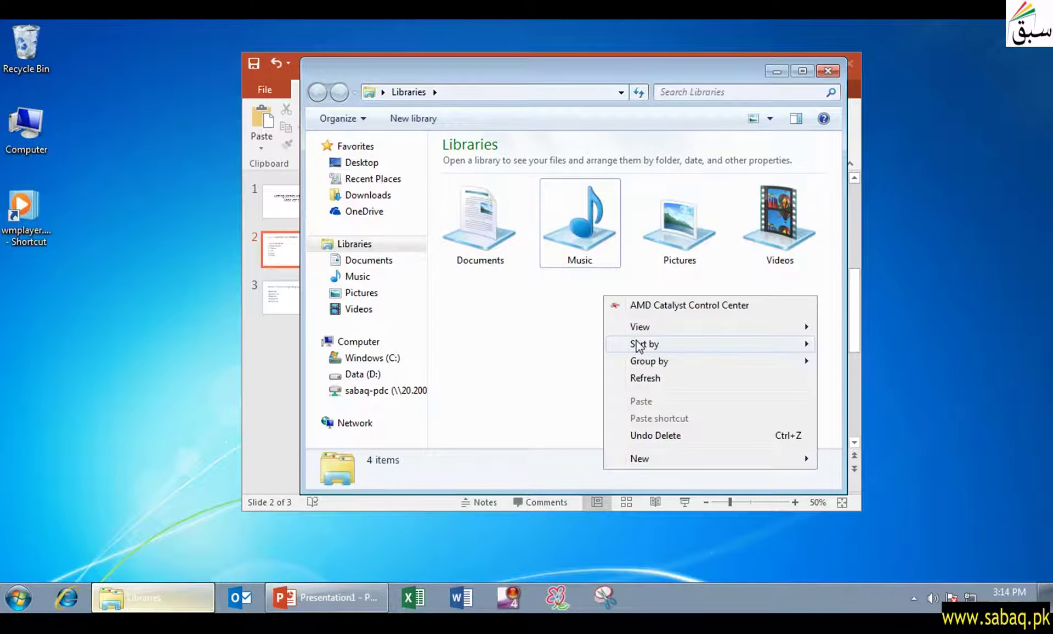
mouse_move(715, 344)
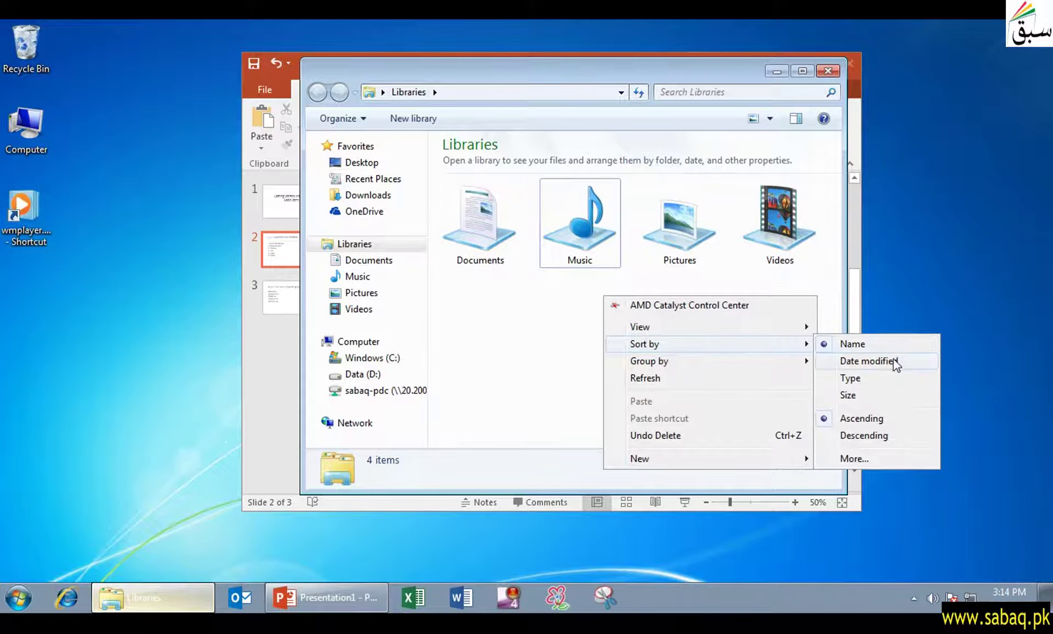
click(869, 361)
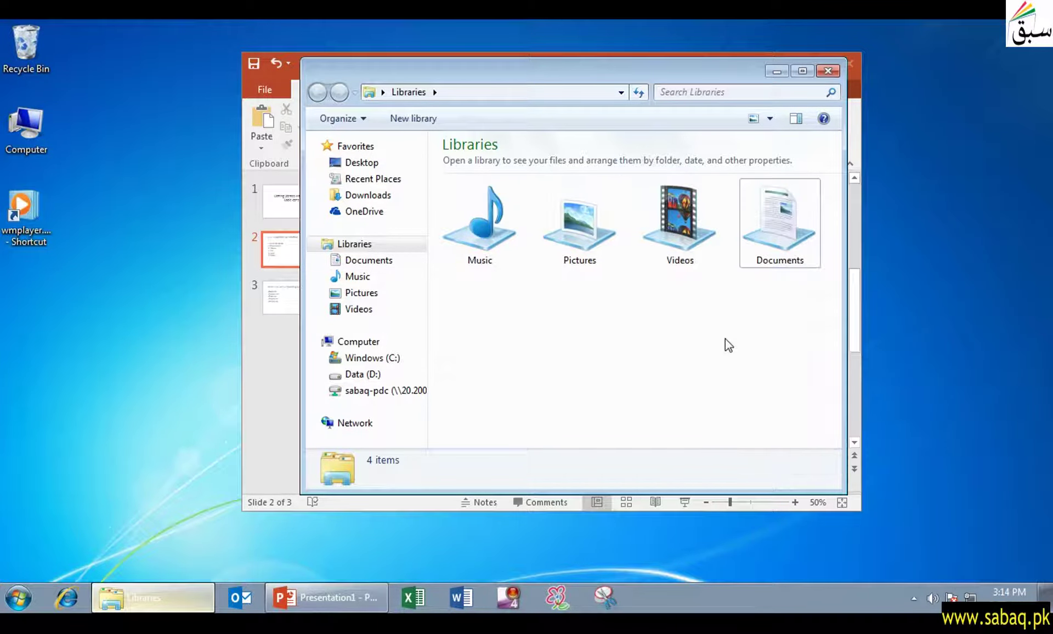
click(828, 71)
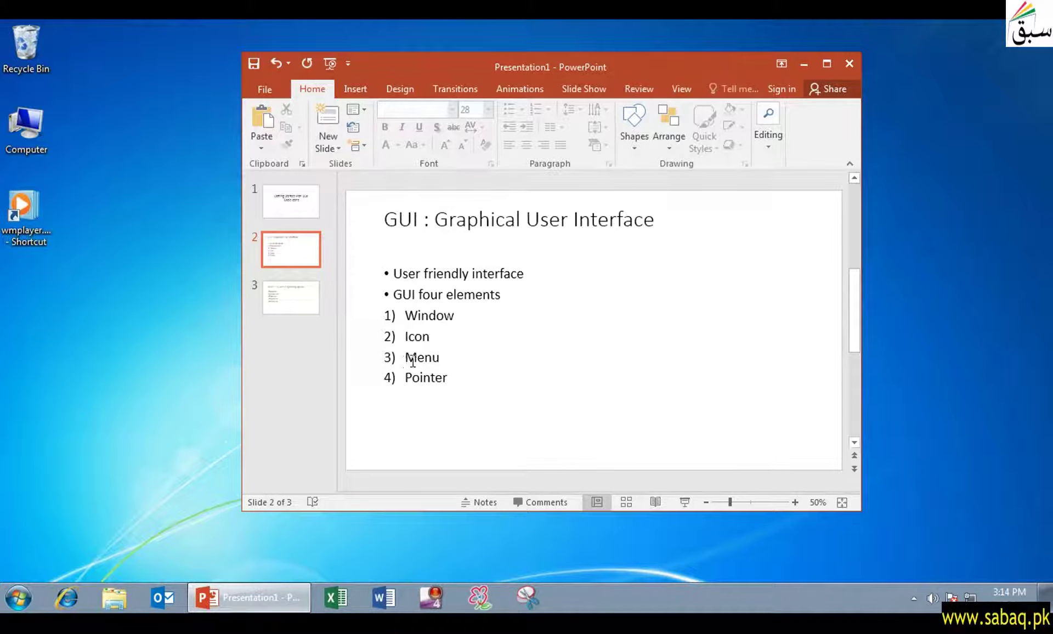
Step: Look through the Start menu's All Programs list of installed programs
click(12, 599)
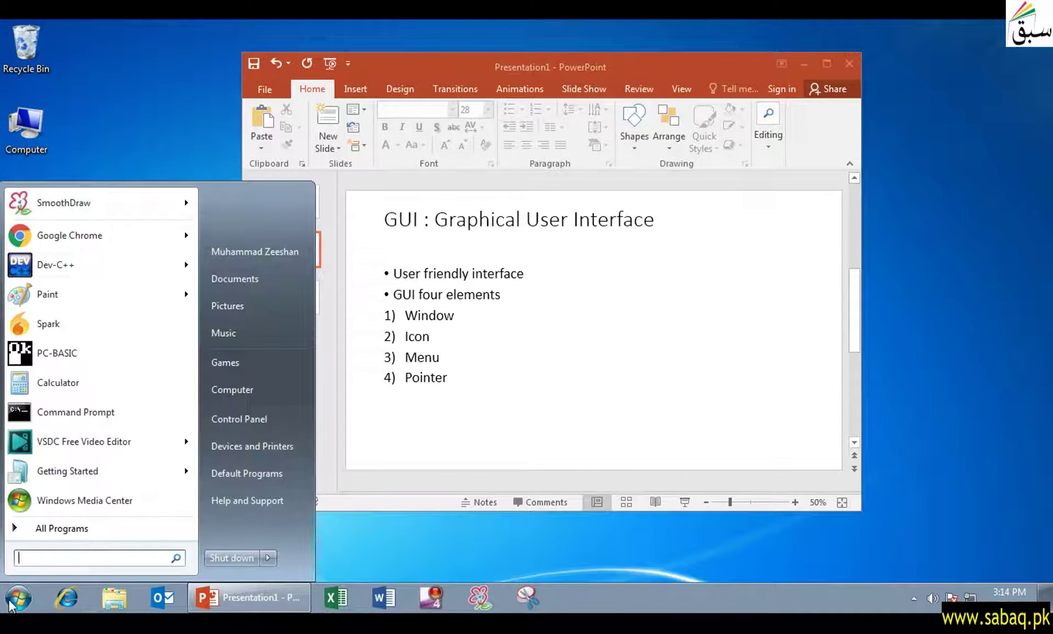
click(110, 528)
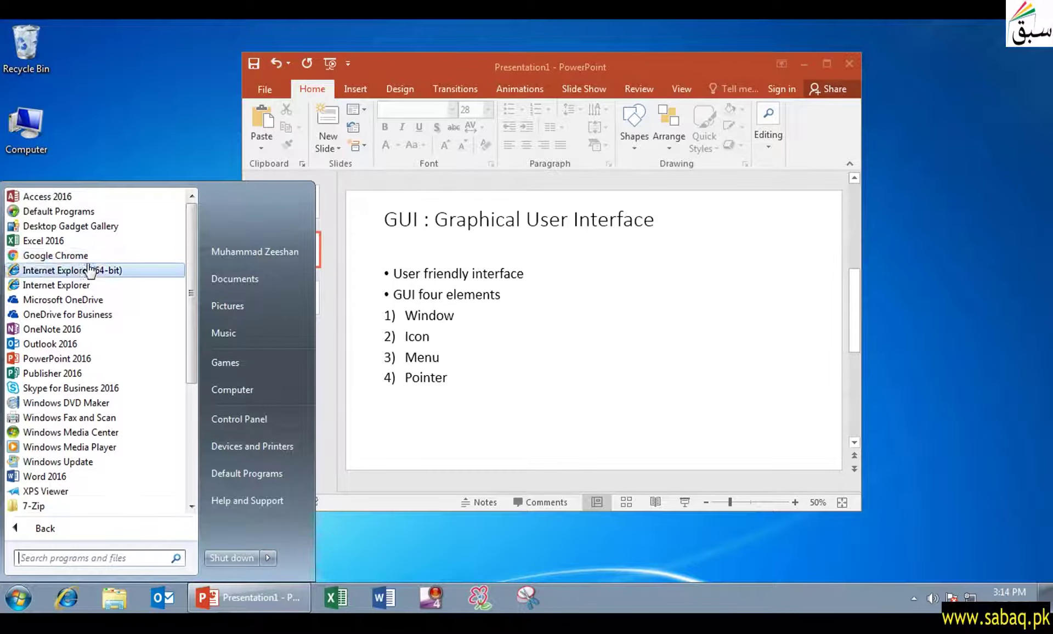
scroll(90, 270, down, 2)
scroll(90, 270, down, 2)
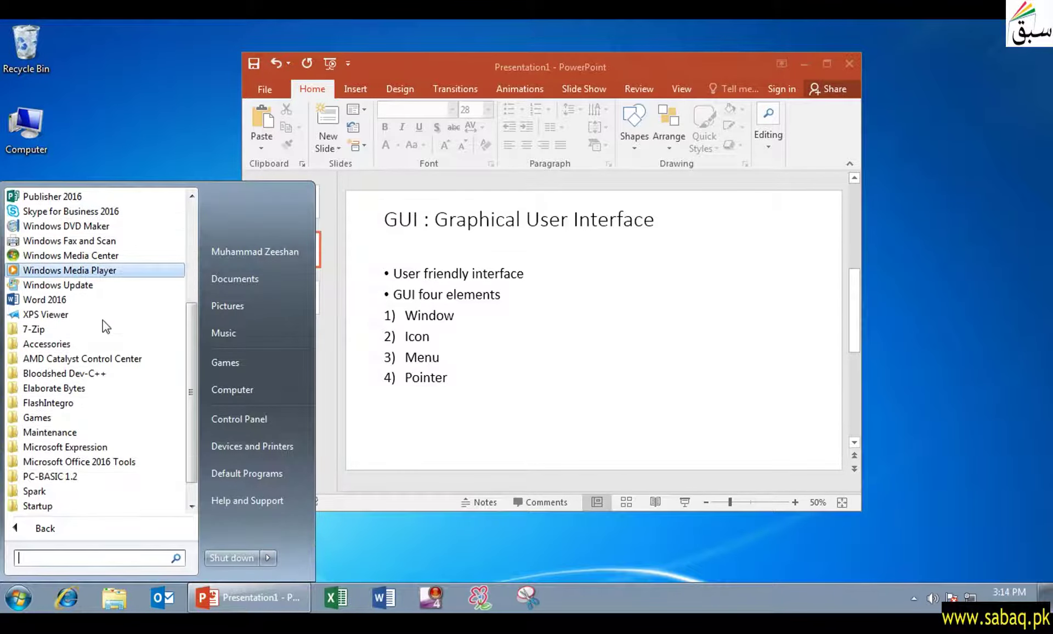
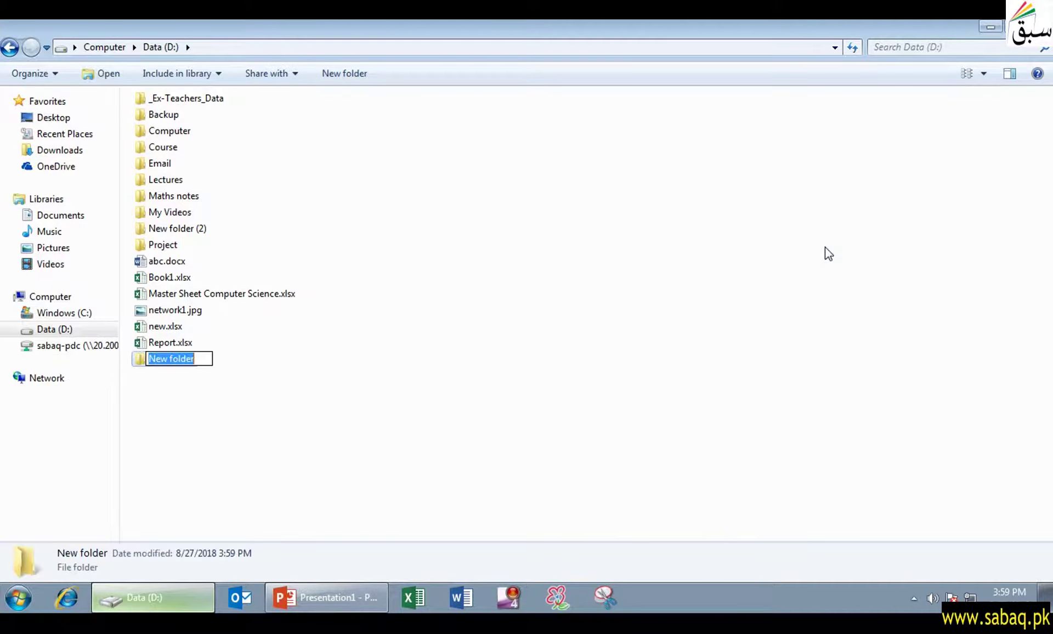
Step: Name the new folder on the Data (D:) drive My Documents
key(BackSpace)
text(M)
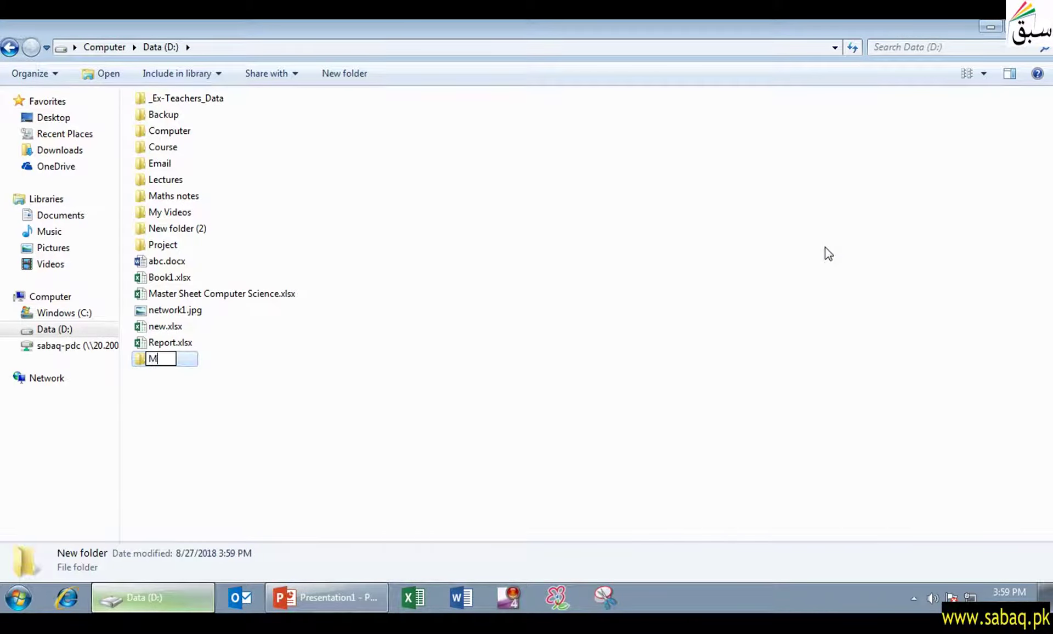
text(y Documnets)
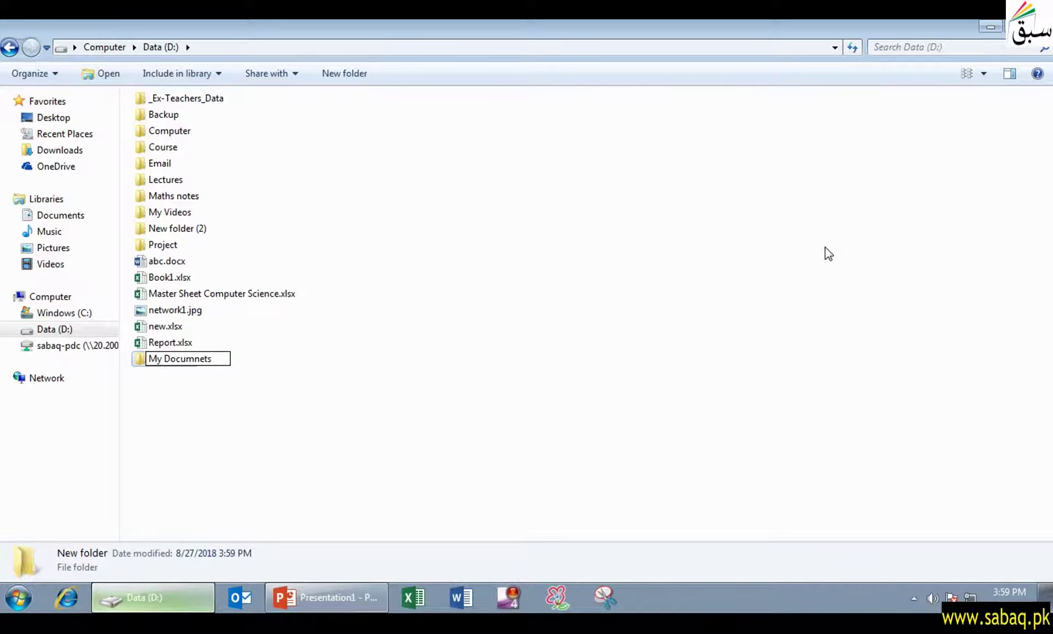
key(BackSpace)
key(BackSpace)
key(BackSpace)
key(BackSpace)
text(ents)
click(733, 308)
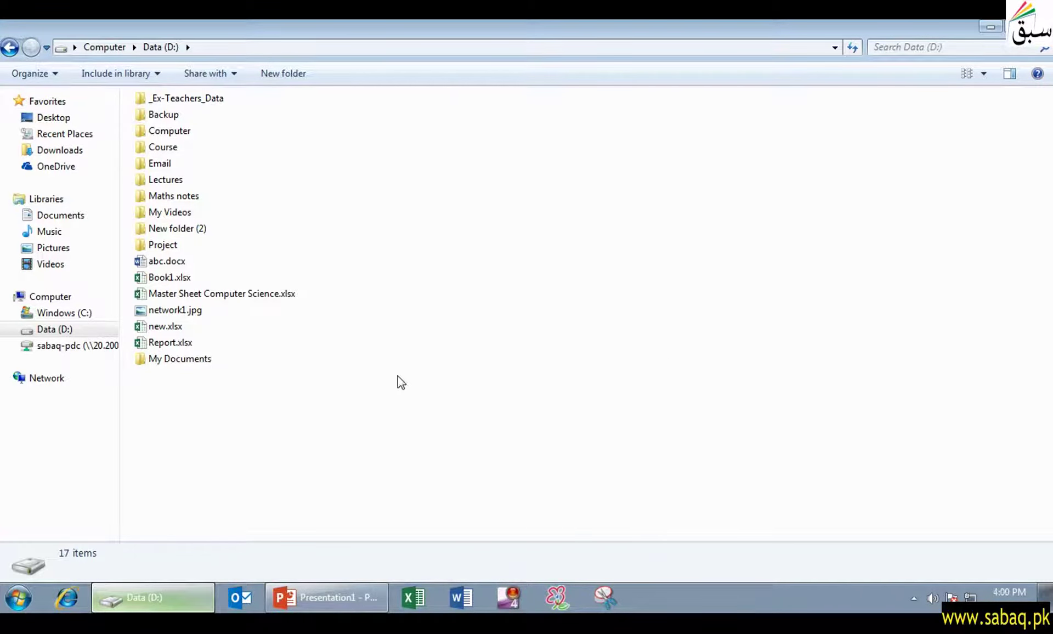
click(207, 361)
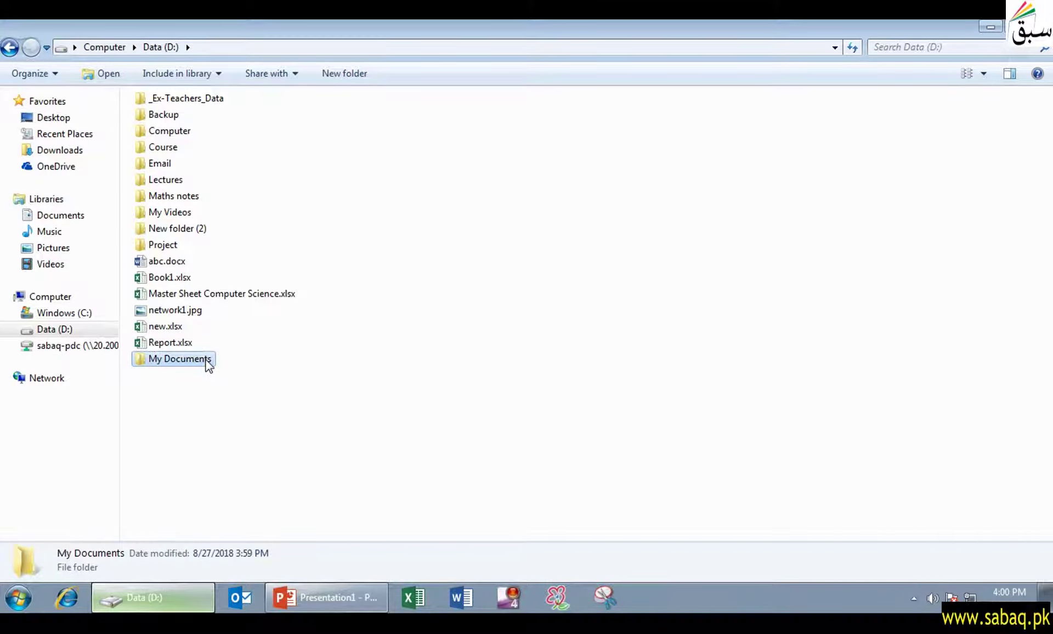
click(166, 262)
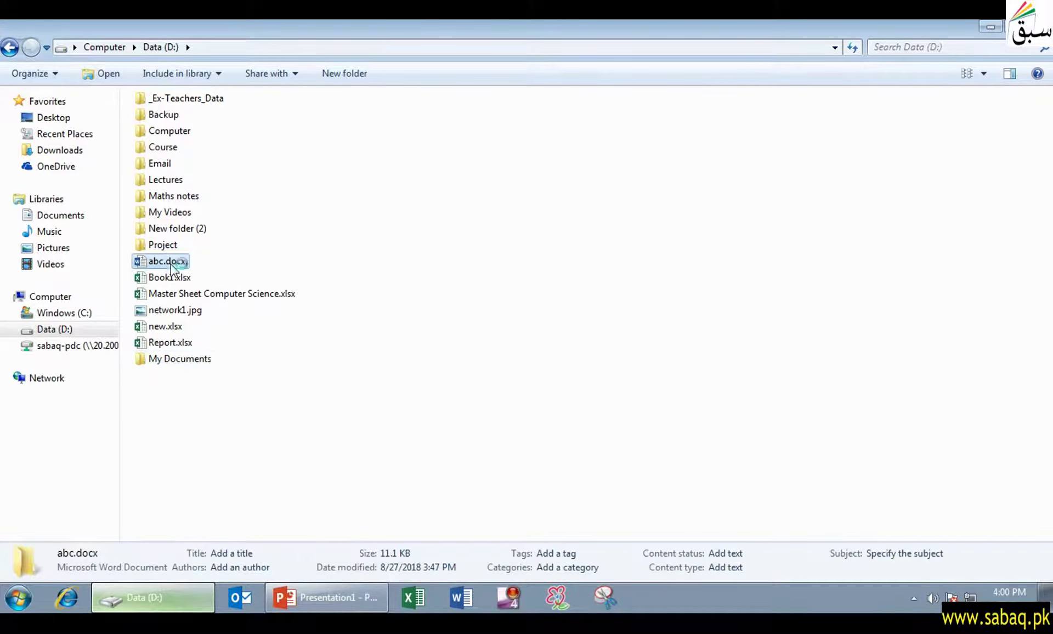
key(Down)
key(Down)
key(Down)
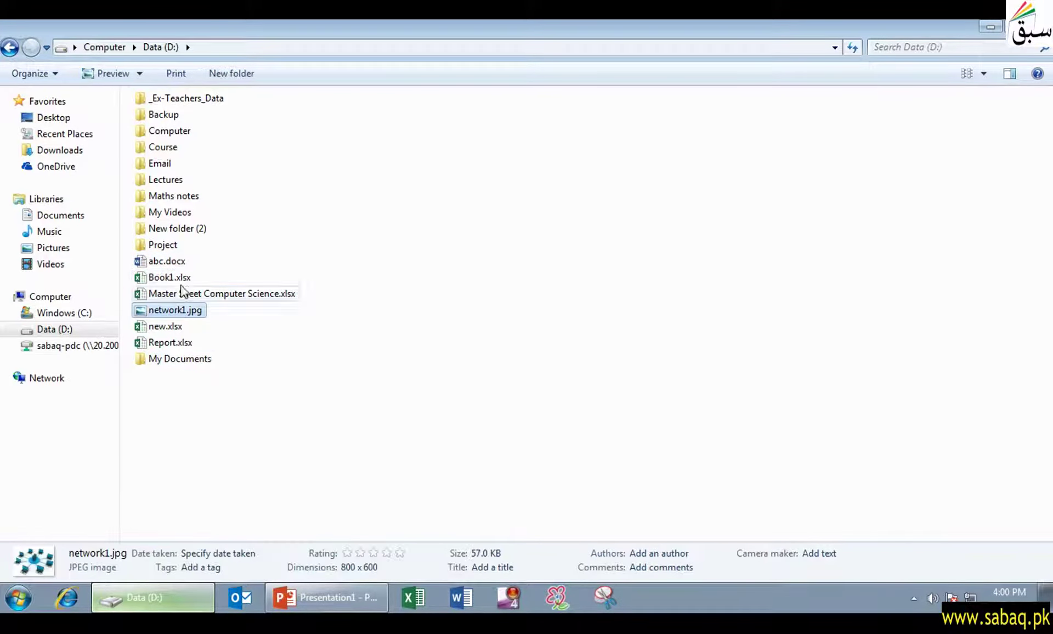
click(172, 263)
click(199, 360)
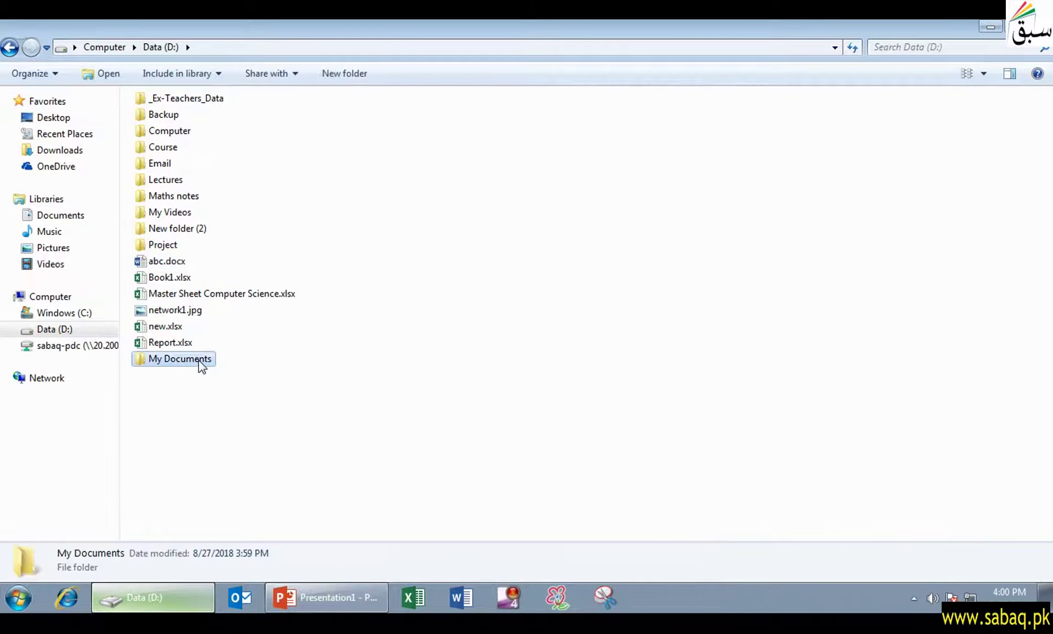
Step: Copy abc.docx from the Data (D:) drive into the My Documents folder and return to the drive
click(168, 268)
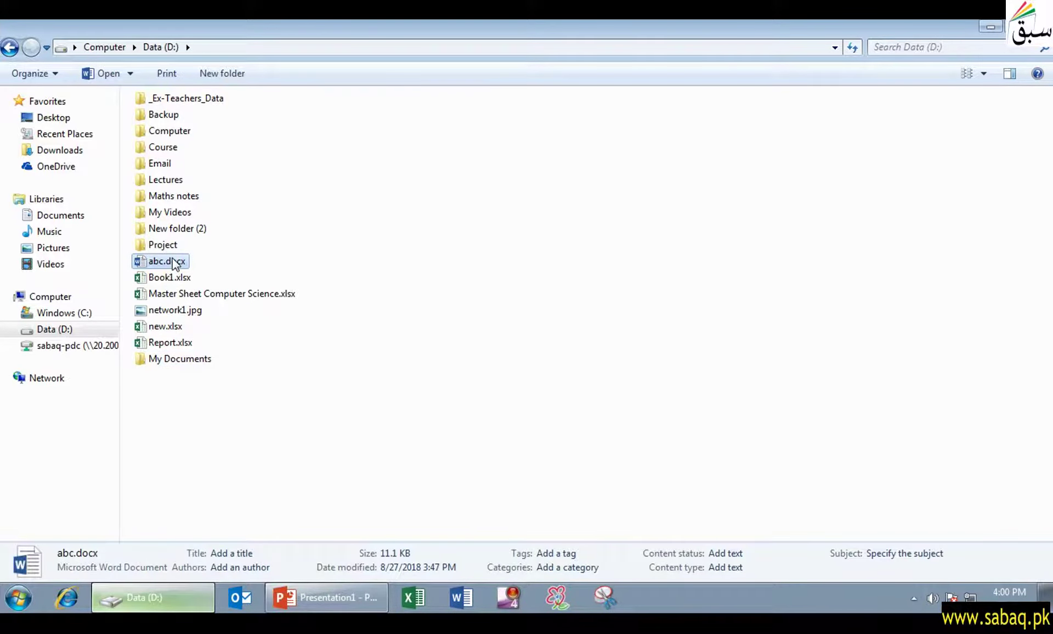
right_click(174, 261)
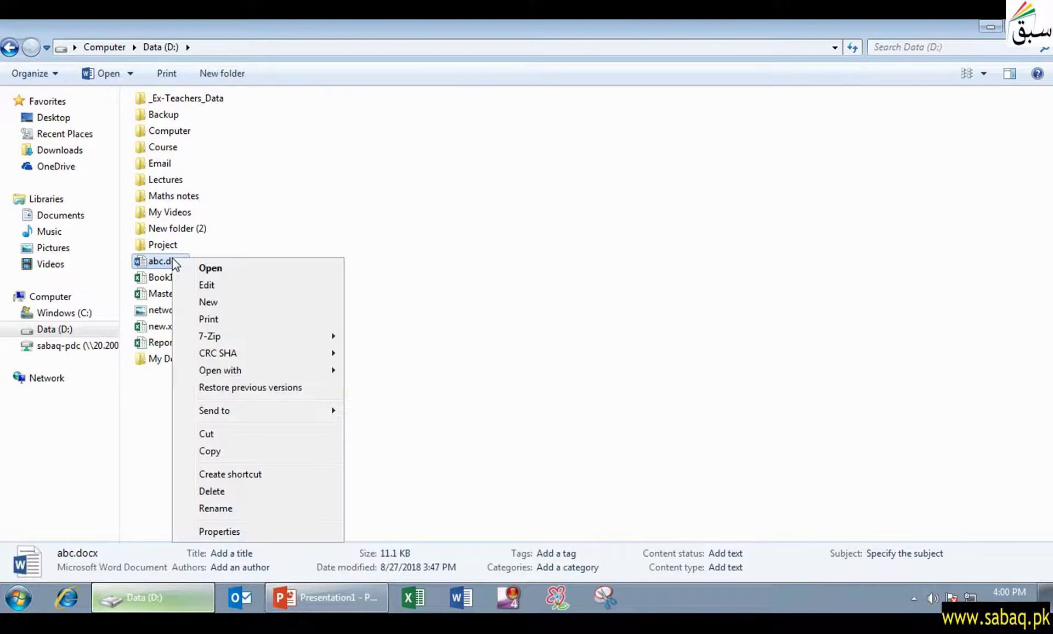
click(226, 453)
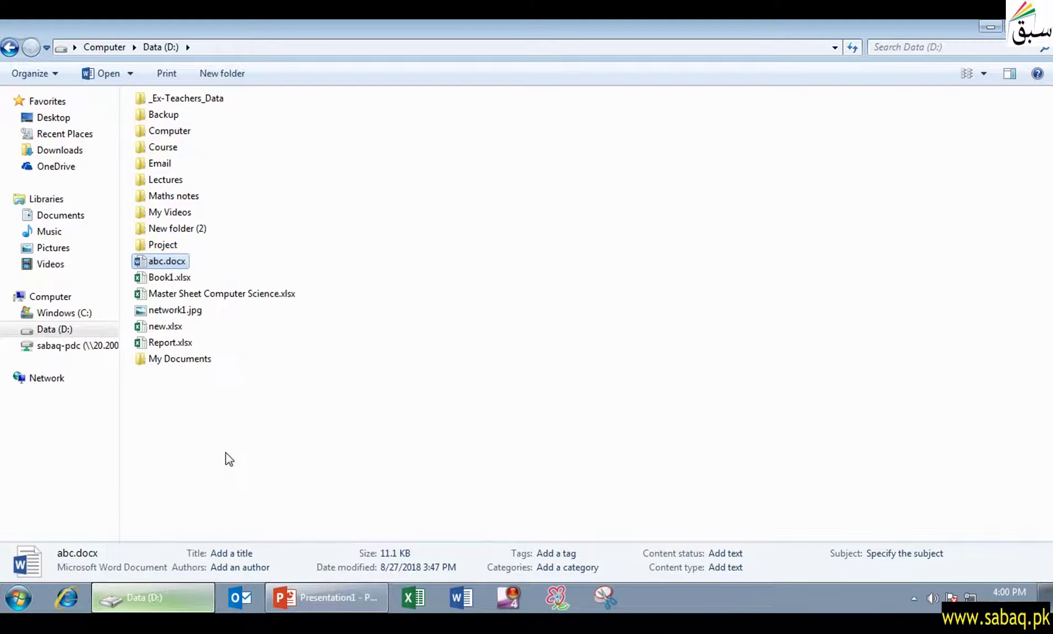
double_click(198, 360)
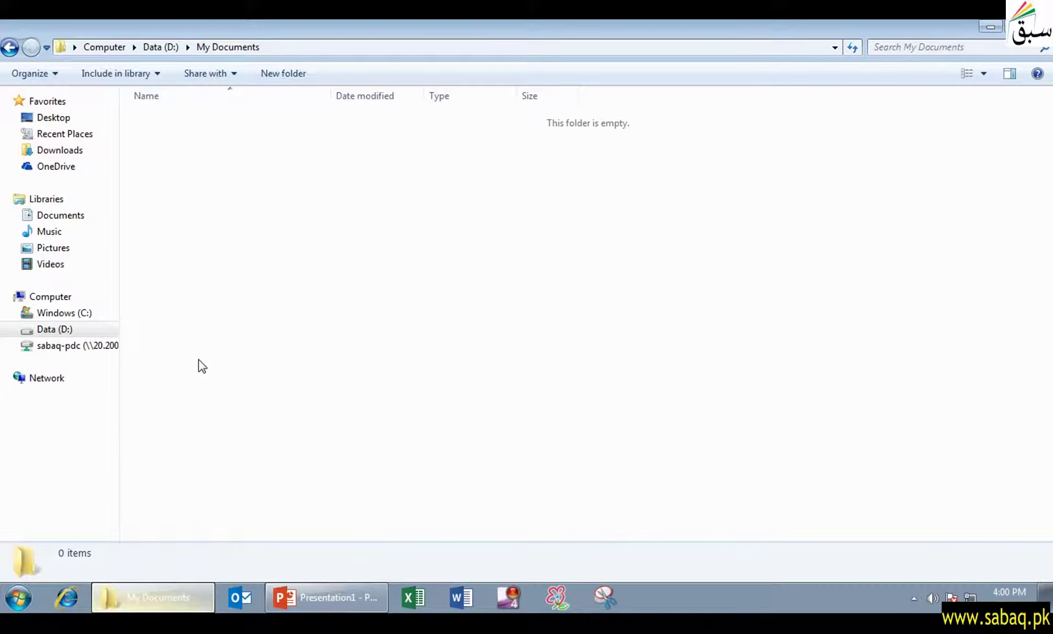
right_click(367, 212)
click(418, 340)
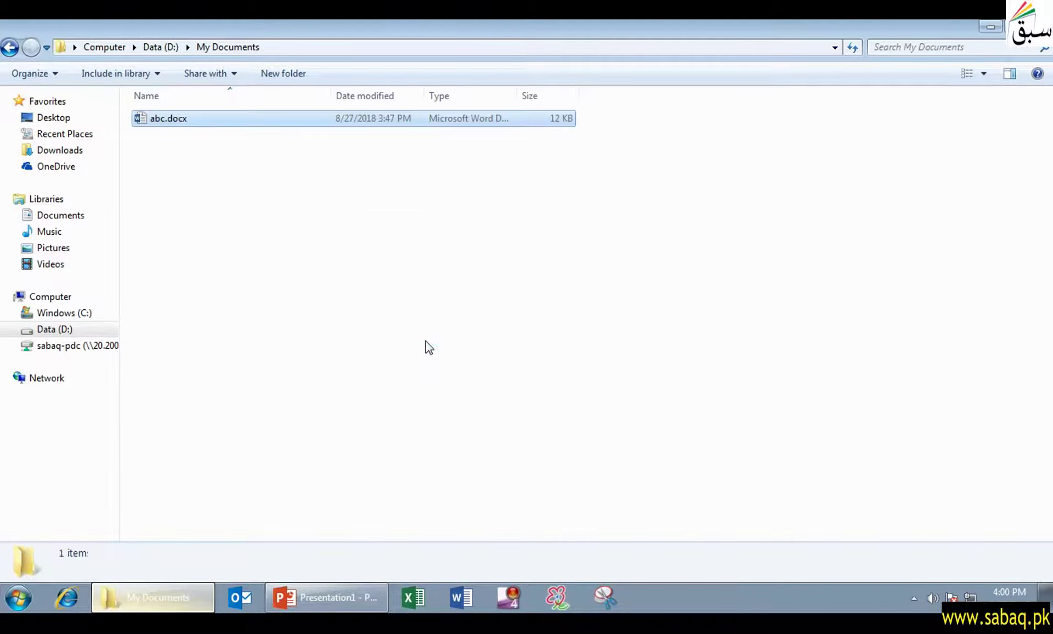
click(417, 337)
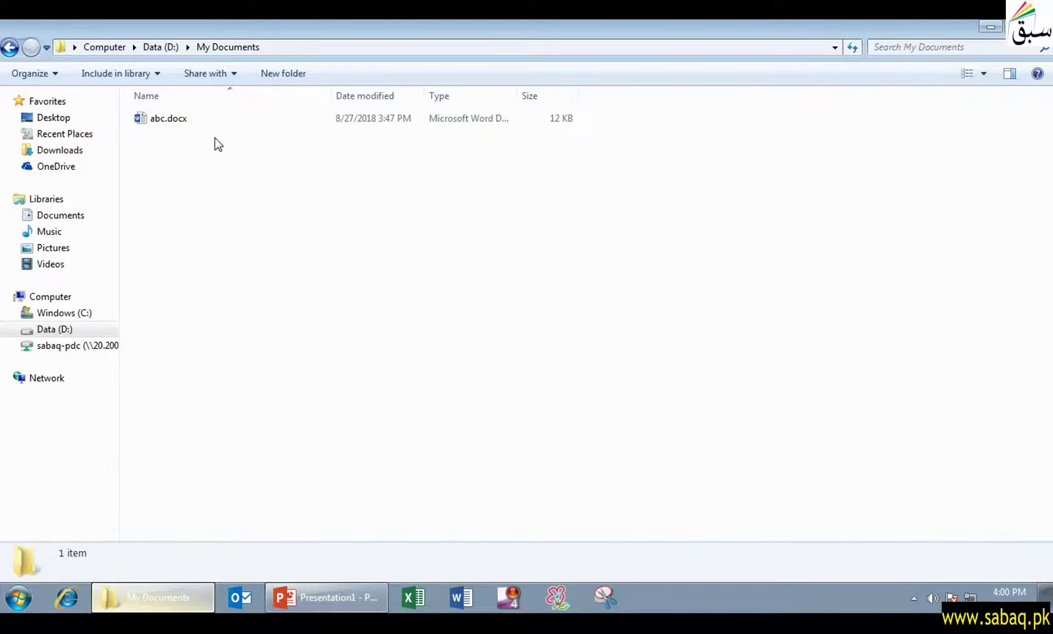
click(9, 48)
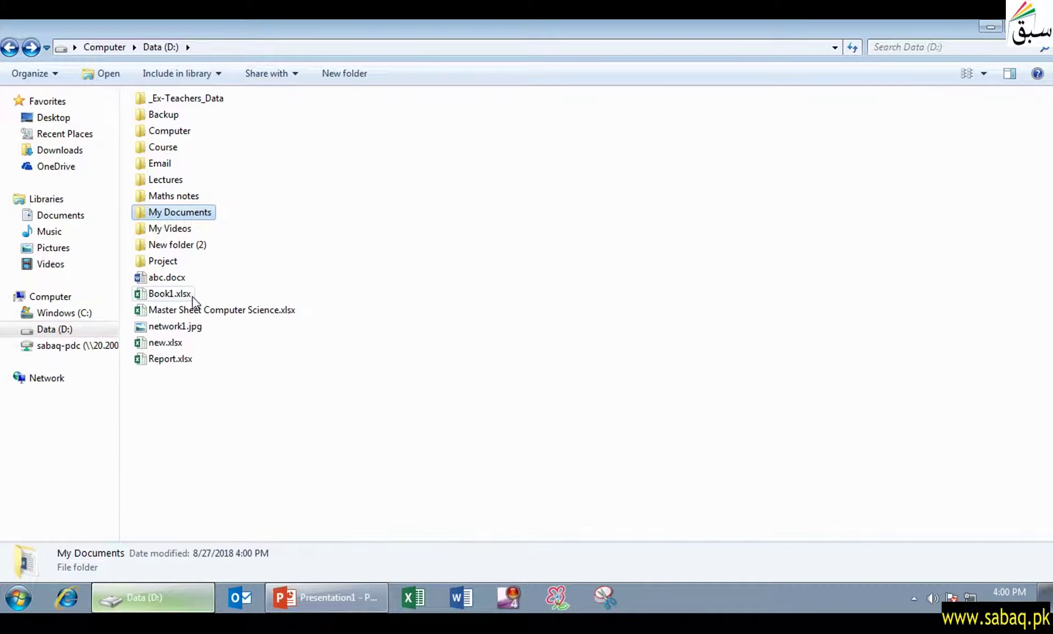
Step: Copy Book1.xlsx from the Data (D:) drive into the My Documents folder and go back to the drive
click(183, 295)
right_click(183, 296)
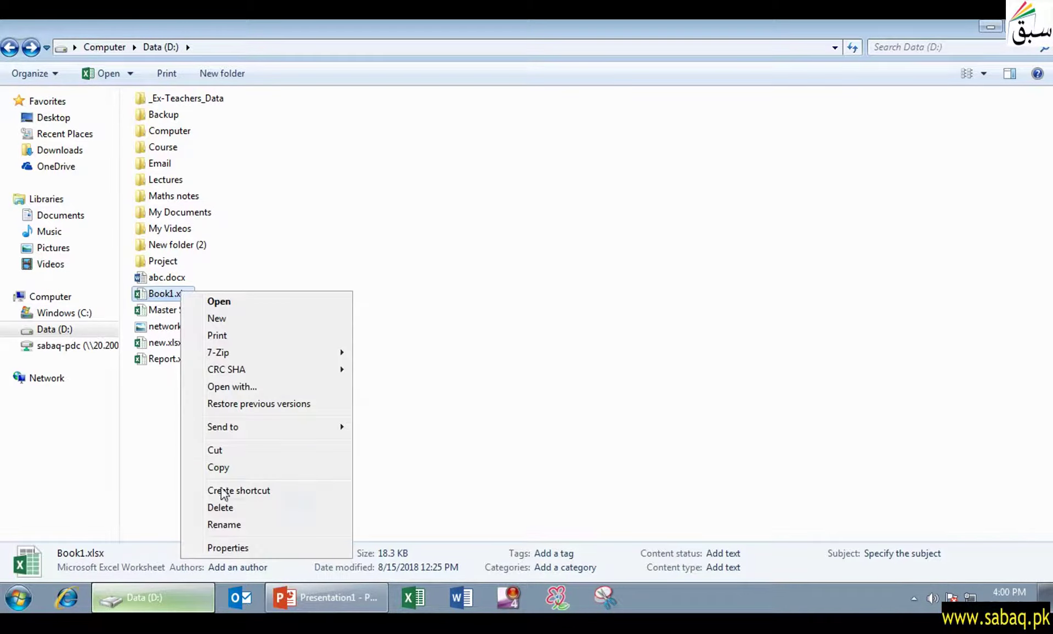
click(223, 469)
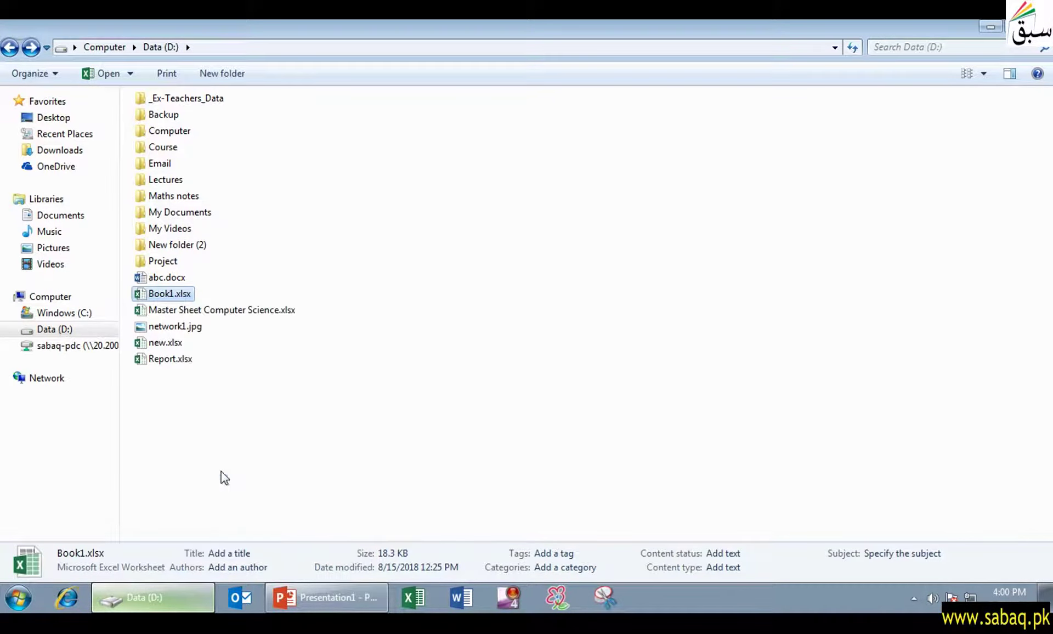
double_click(183, 213)
right_click(288, 211)
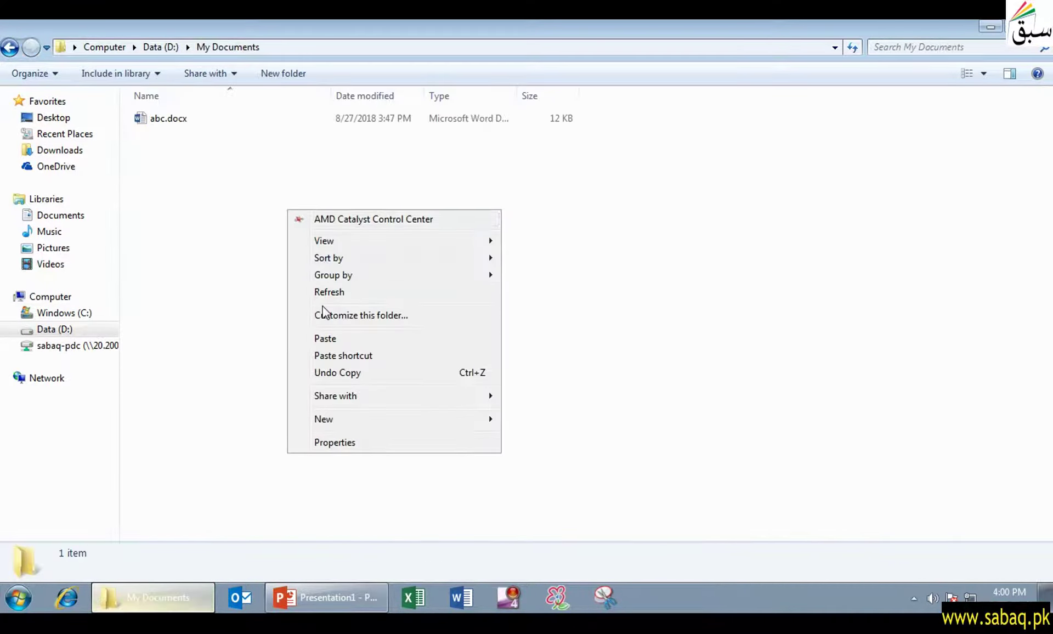
click(327, 339)
click(10, 54)
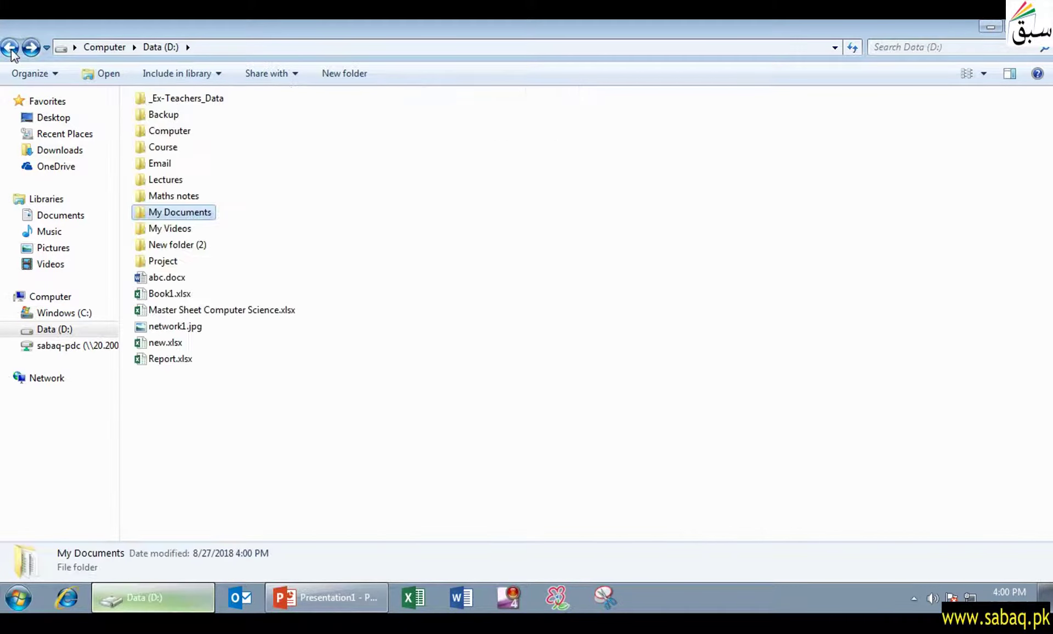
click(503, 188)
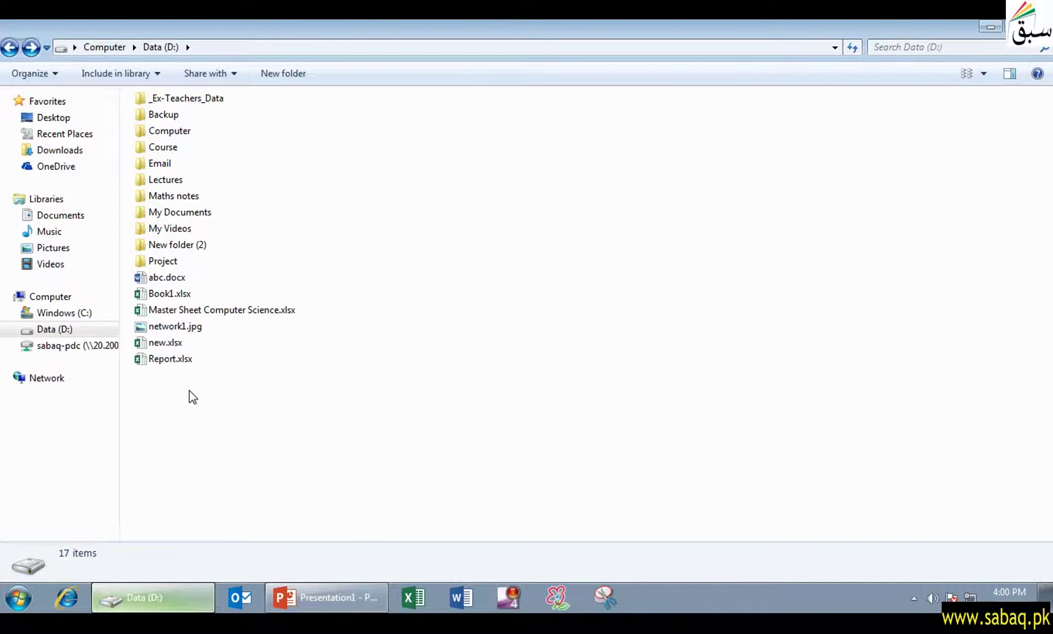
Step: Move Report.xlsx from the Data (D:) drive into the My Documents folder by cutting and pasting it
click(163, 365)
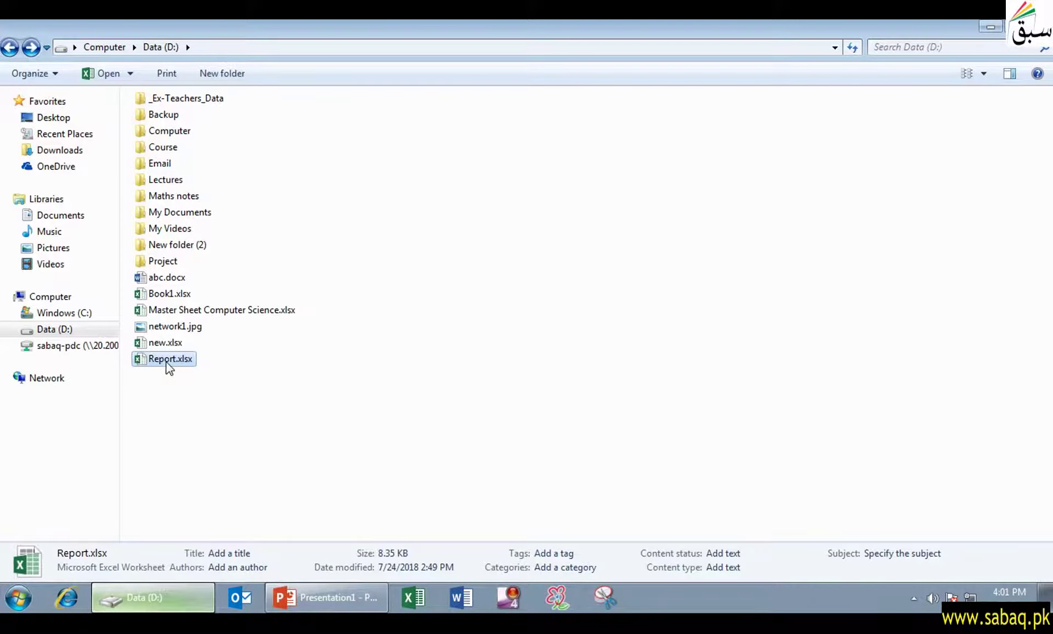
right_click(166, 365)
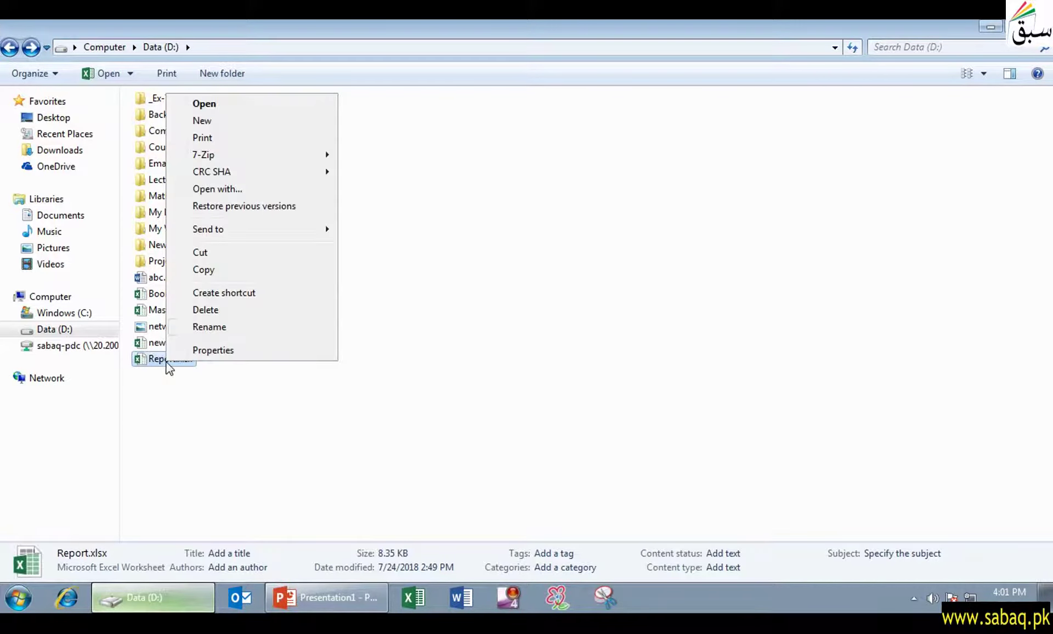
click(204, 253)
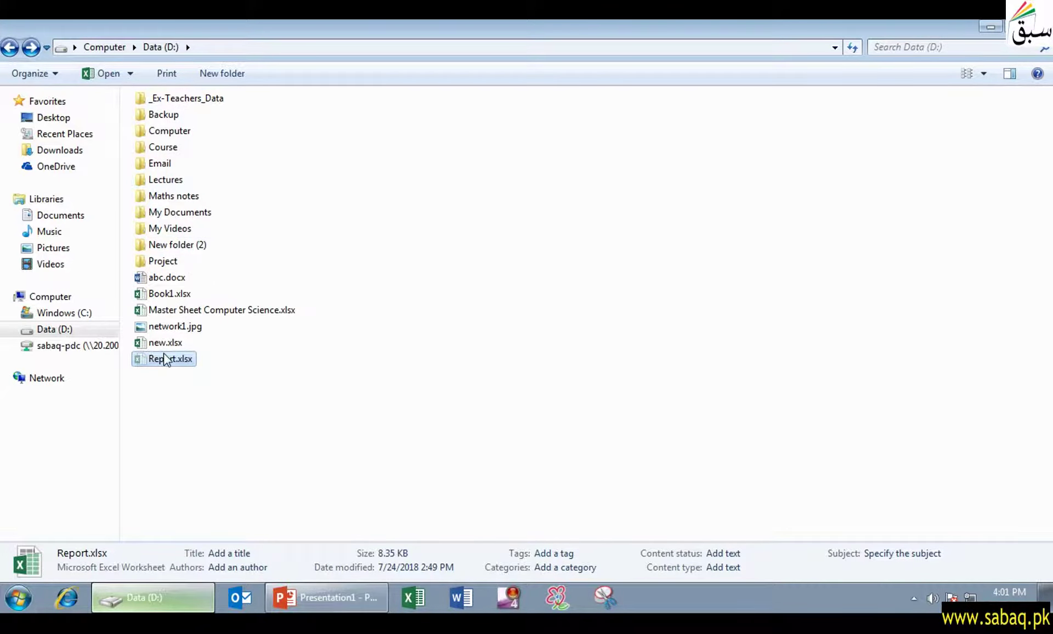
double_click(195, 213)
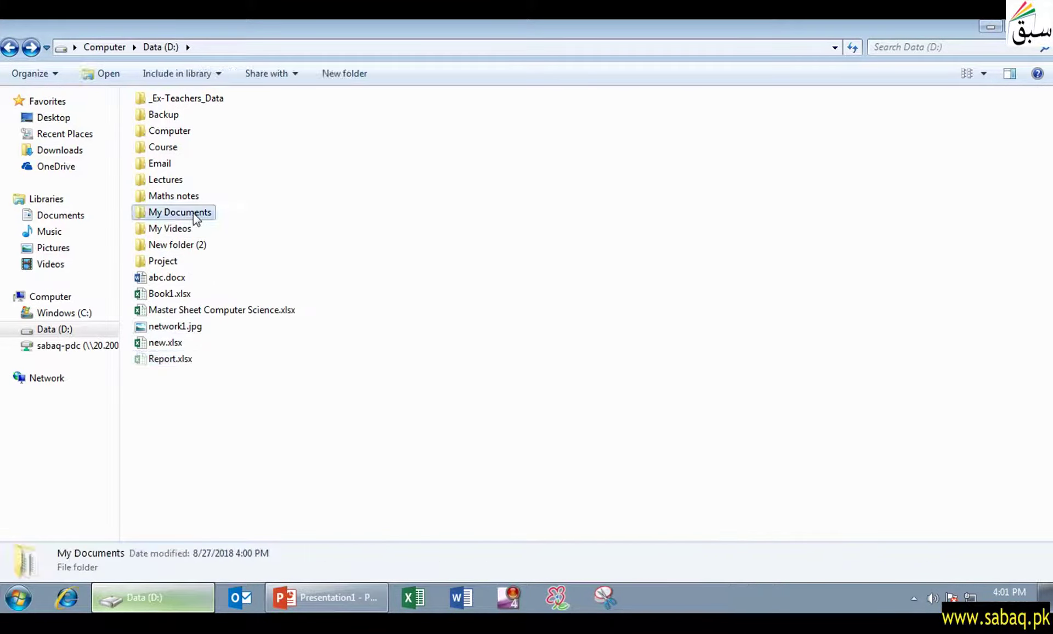
right_click(298, 237)
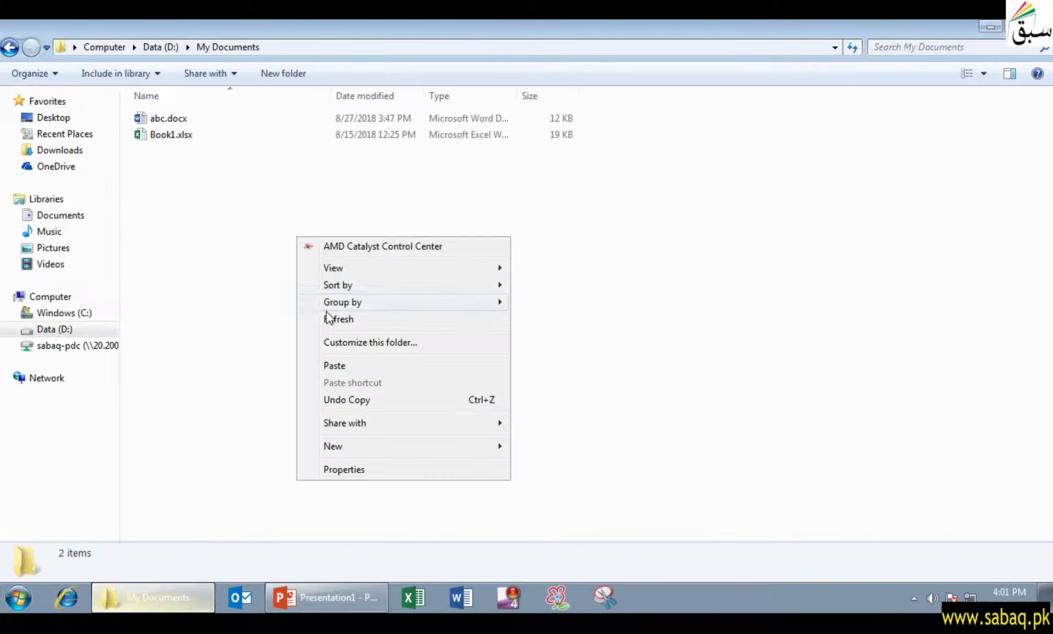
click(345, 365)
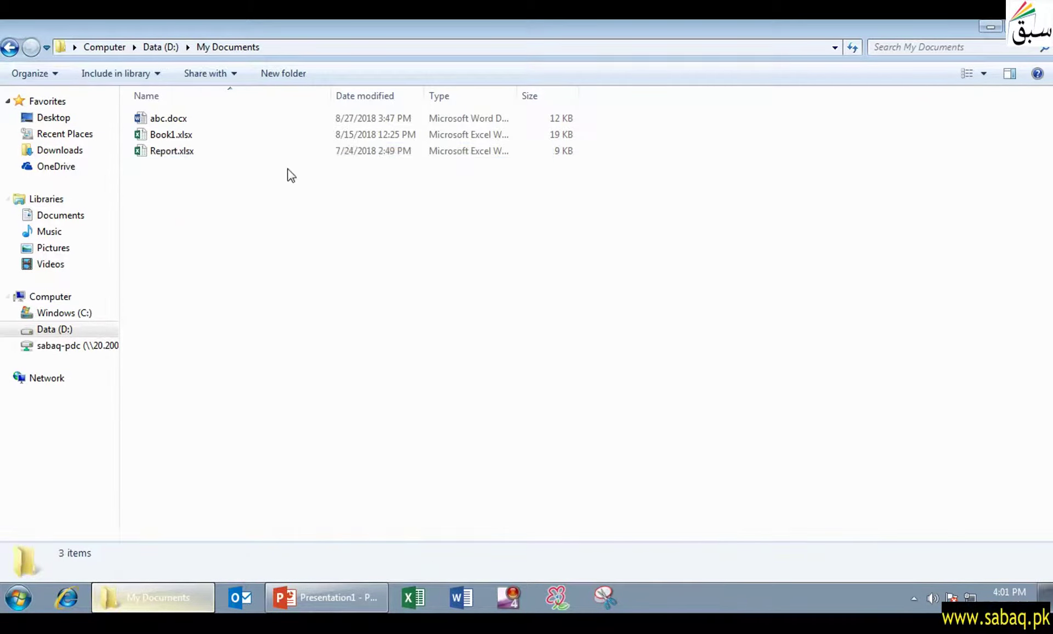
Step: Compare the files on the Data (D:) drive with those in the My Documents folder
click(9, 48)
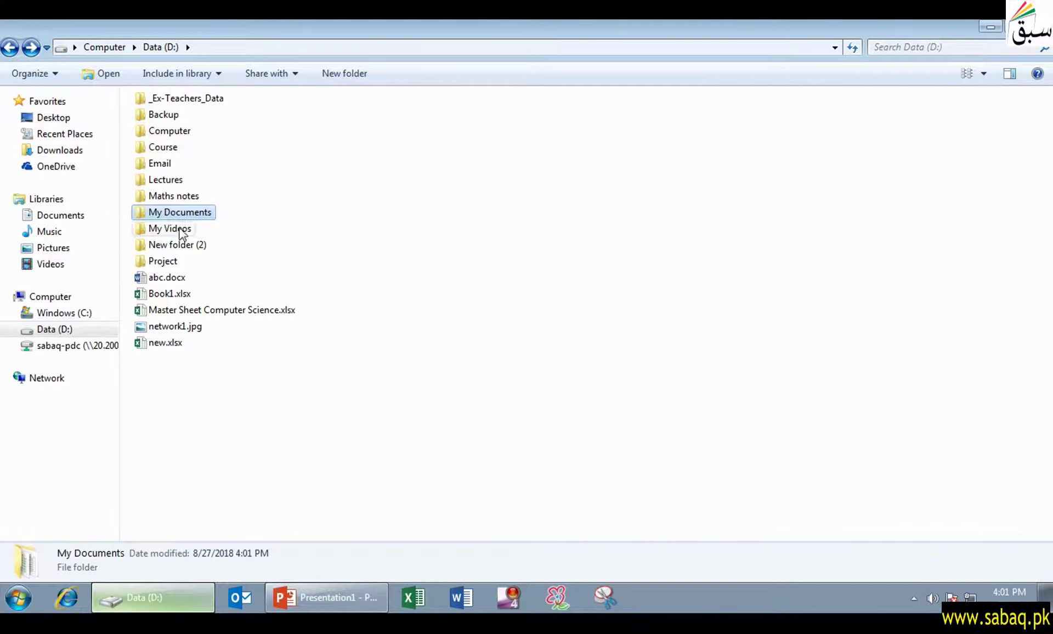
double_click(159, 215)
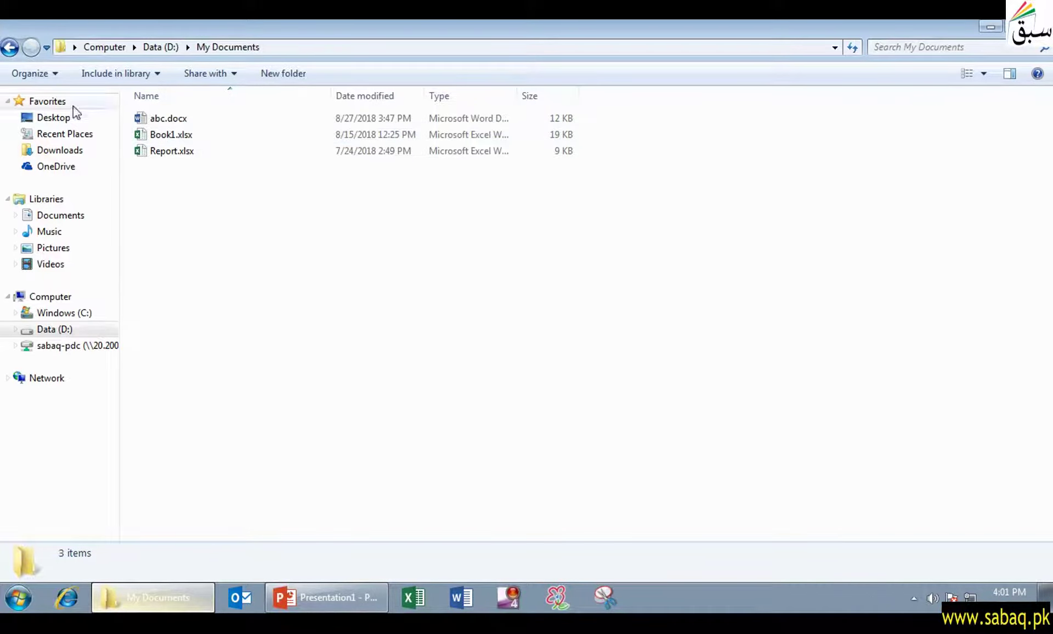
click(10, 47)
click(169, 285)
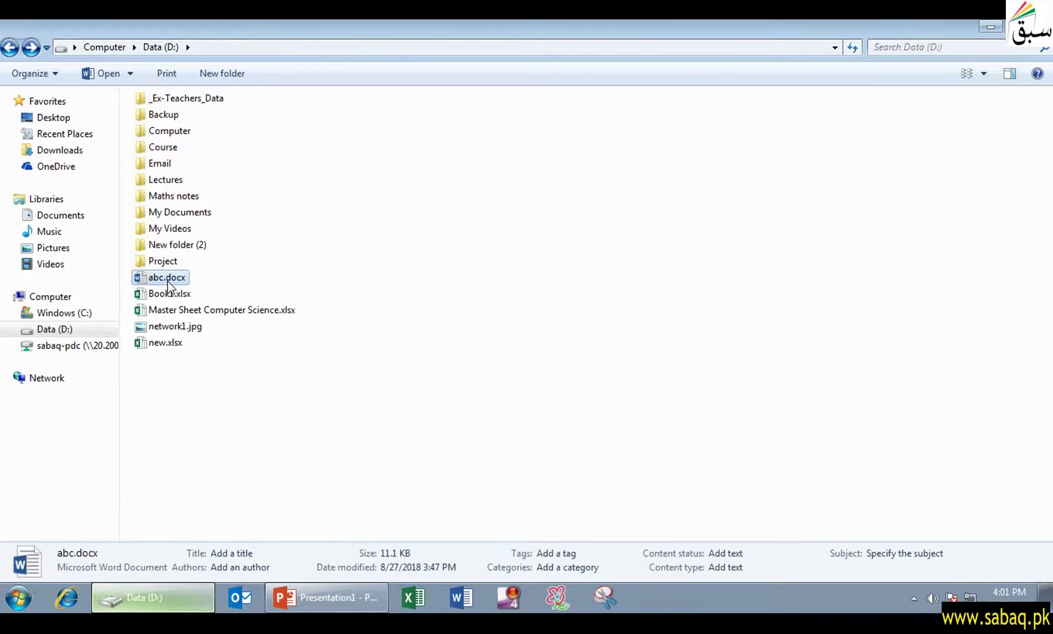
double_click(188, 212)
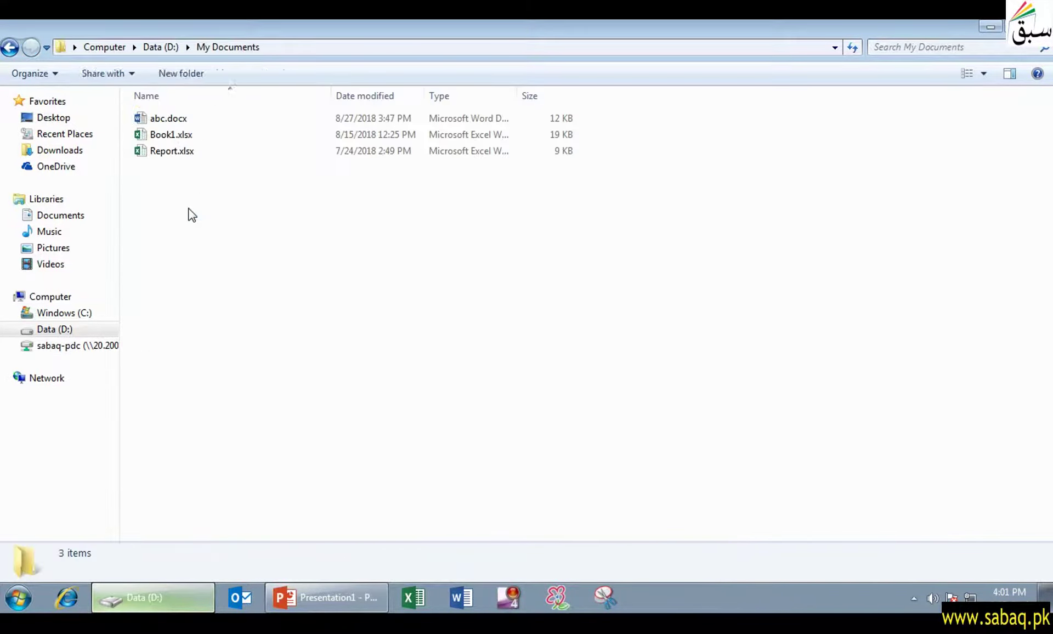
click(179, 125)
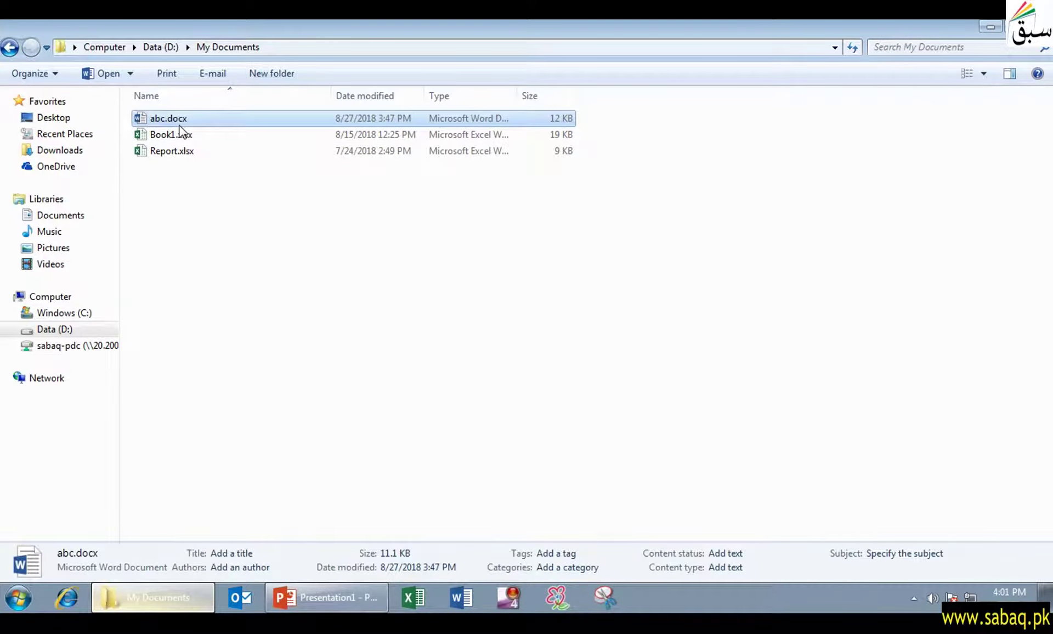
Step: Leave the My Documents folder and open the Data (D:) drive from the Computer view
click(10, 48)
click(10, 48)
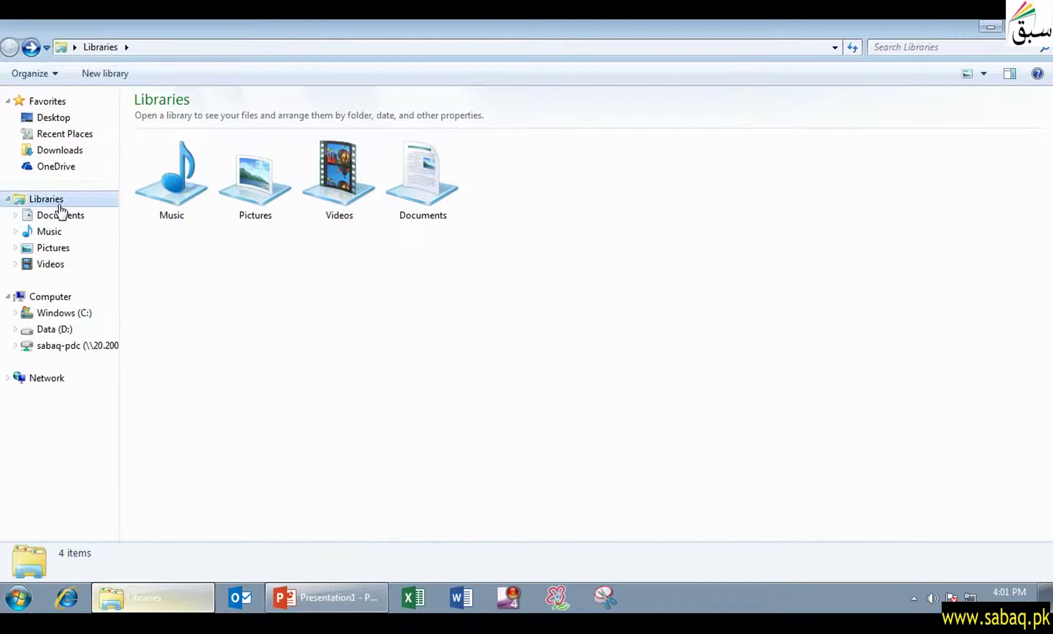
click(75, 295)
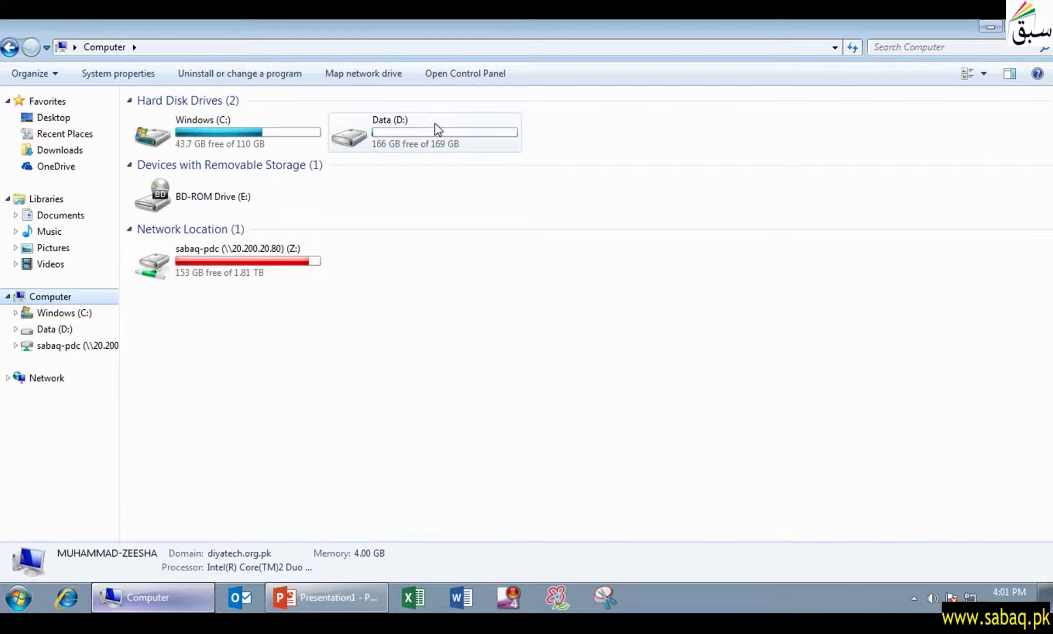
click(238, 127)
click(512, 136)
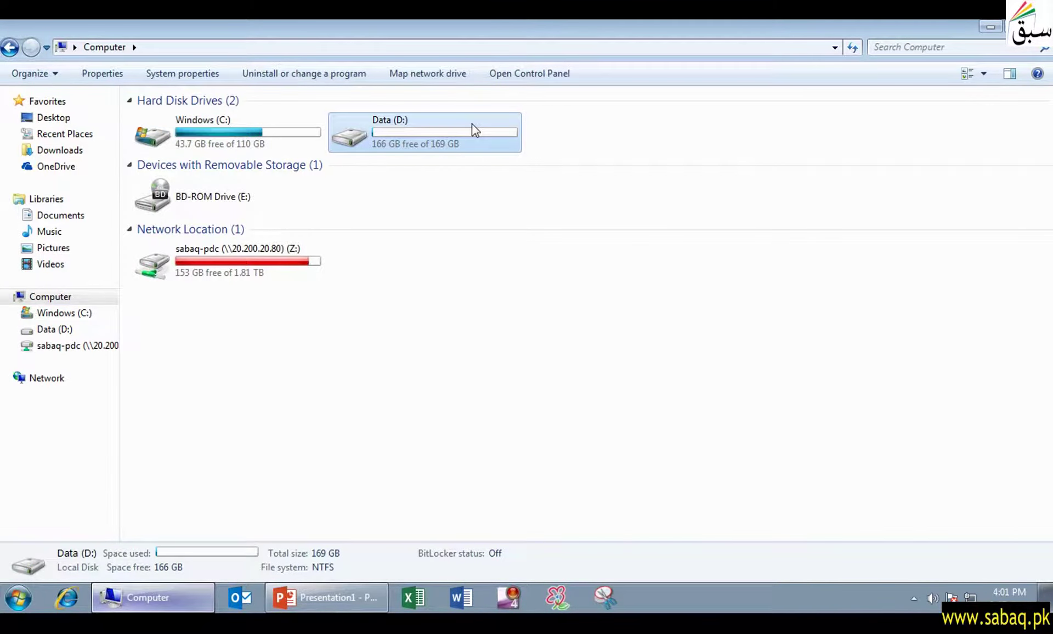
double_click(432, 134)
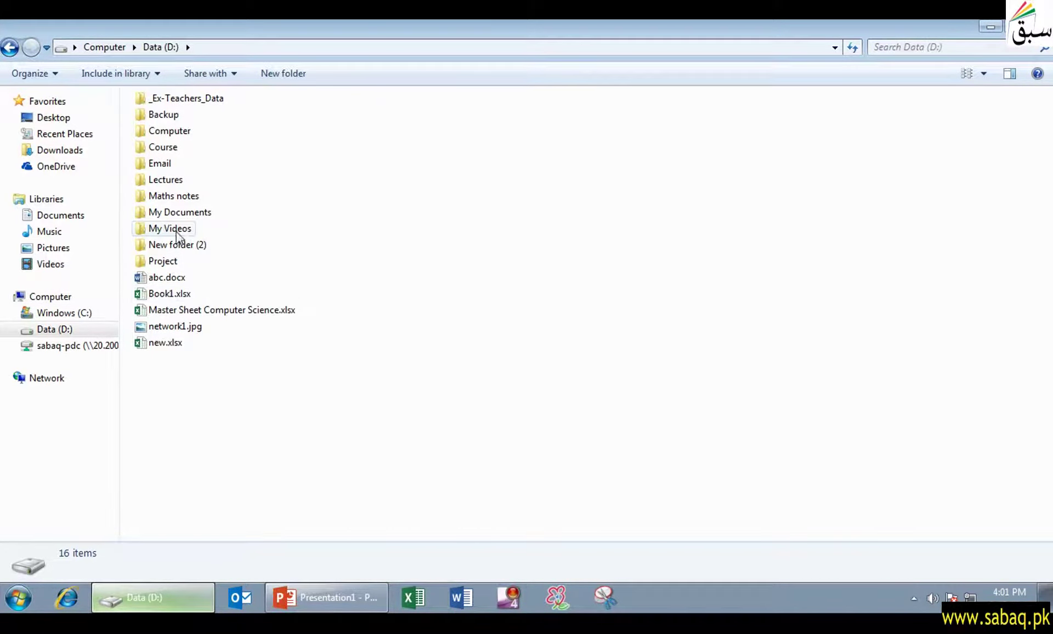
Step: Copy the My Documents folder from the Data (D:) drive to the Windows (C:) drive and return to the Computer view
right_click(187, 213)
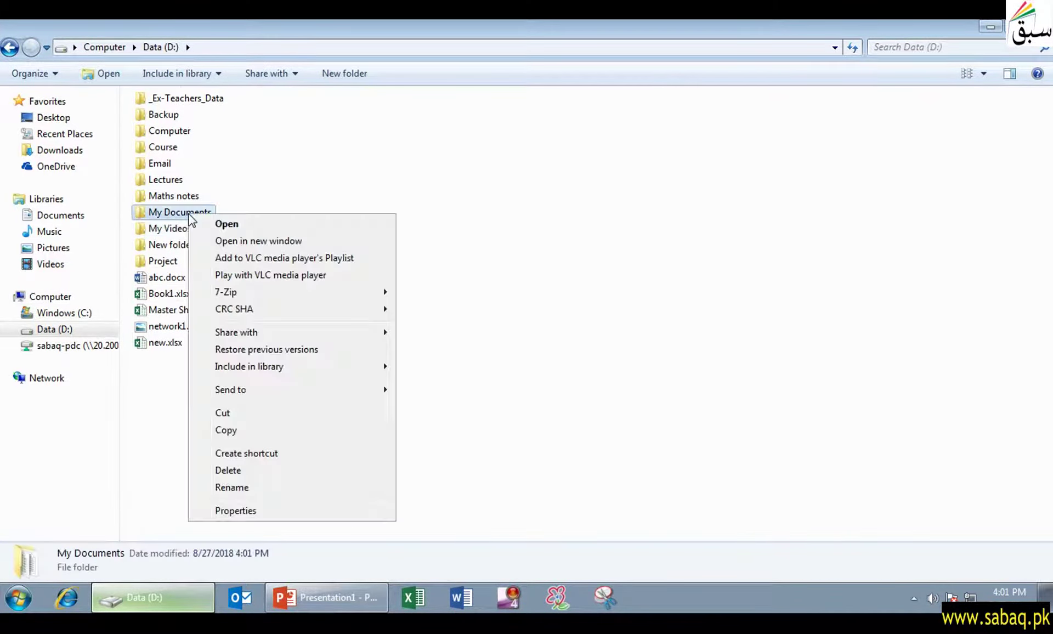
click(251, 429)
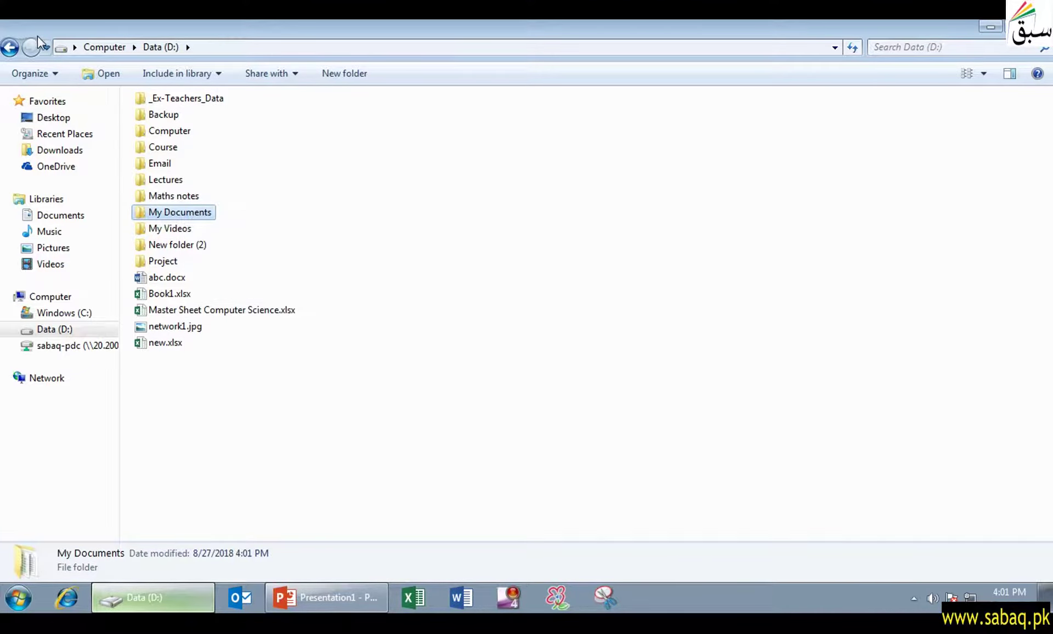
click(10, 48)
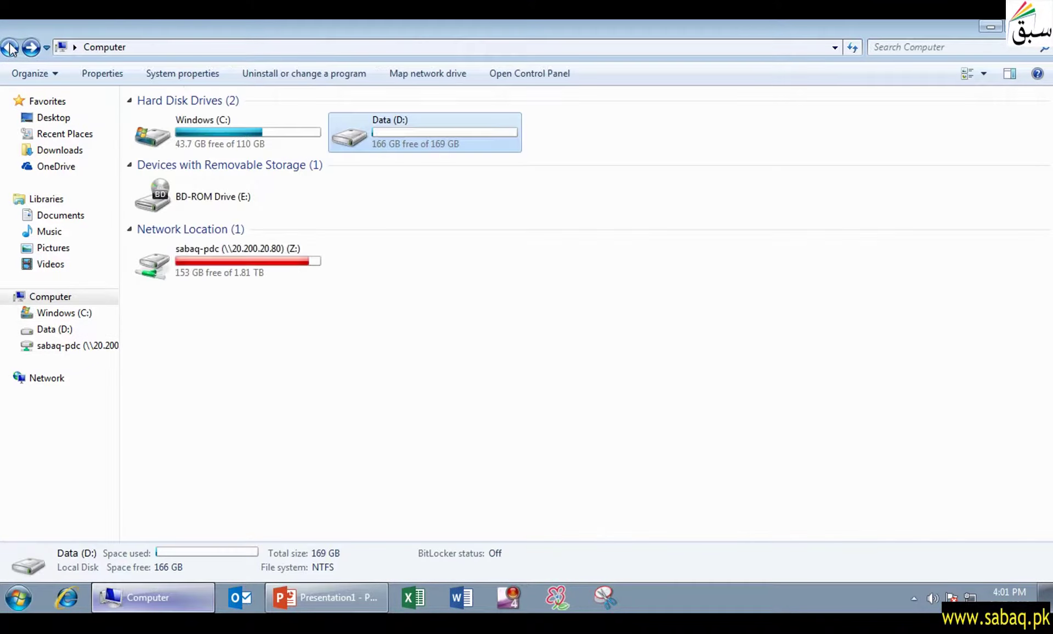
double_click(248, 137)
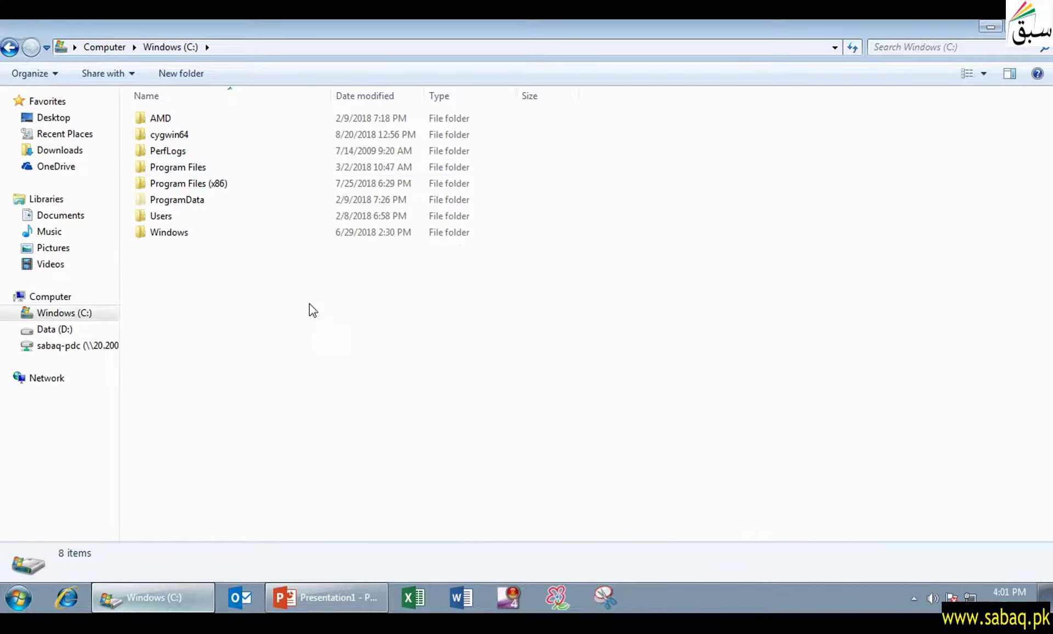
right_click(310, 286)
click(360, 390)
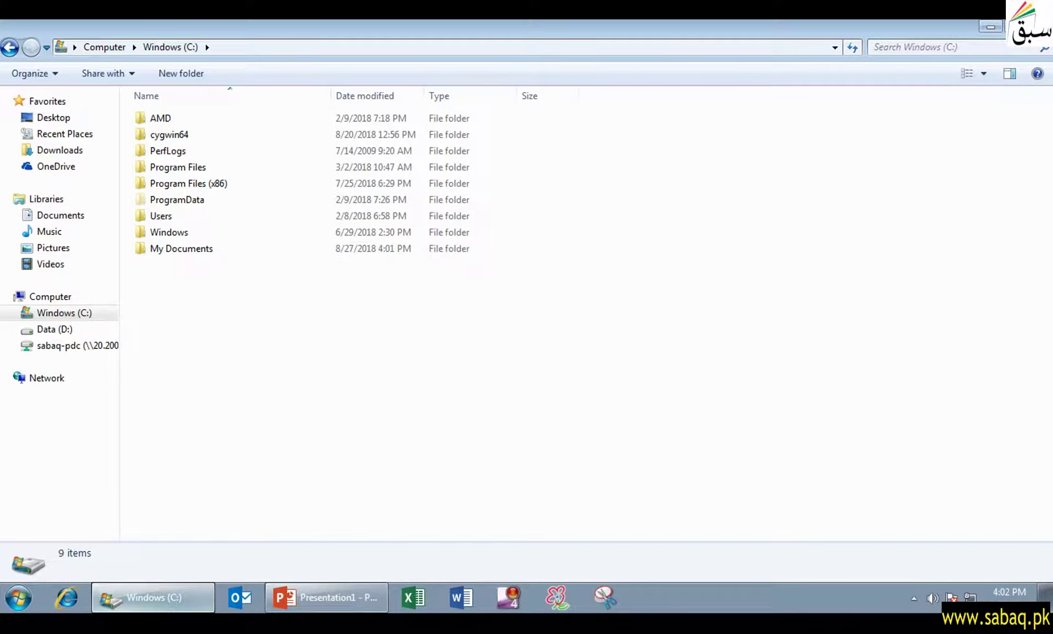
click(9, 47)
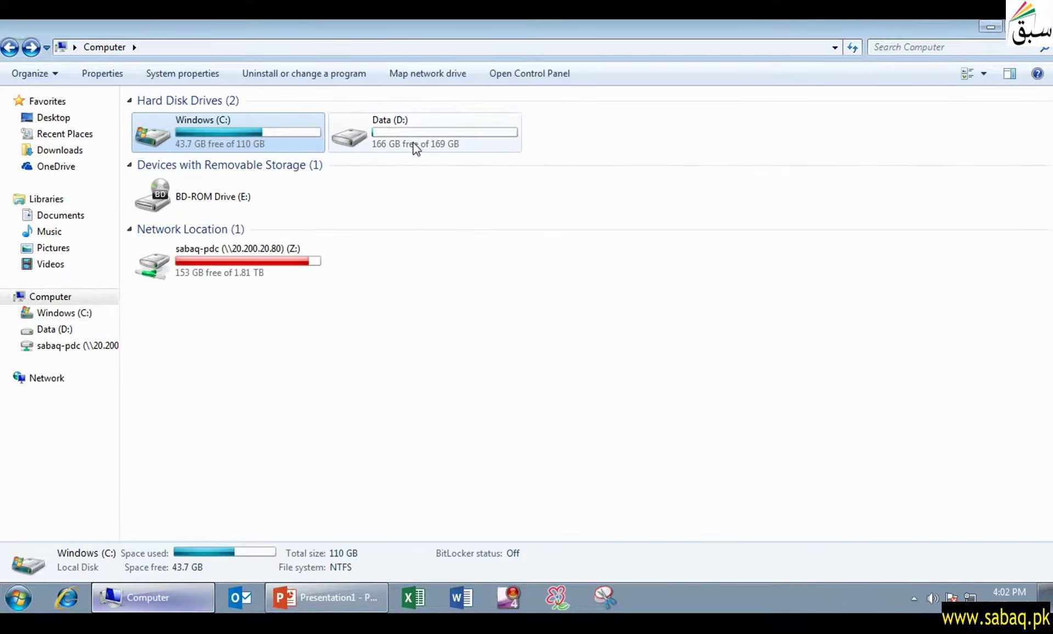
Step: Clear the Explorer and PowerPoint windows off the desktop and create a folder there, keeping the default name New folder
click(991, 27)
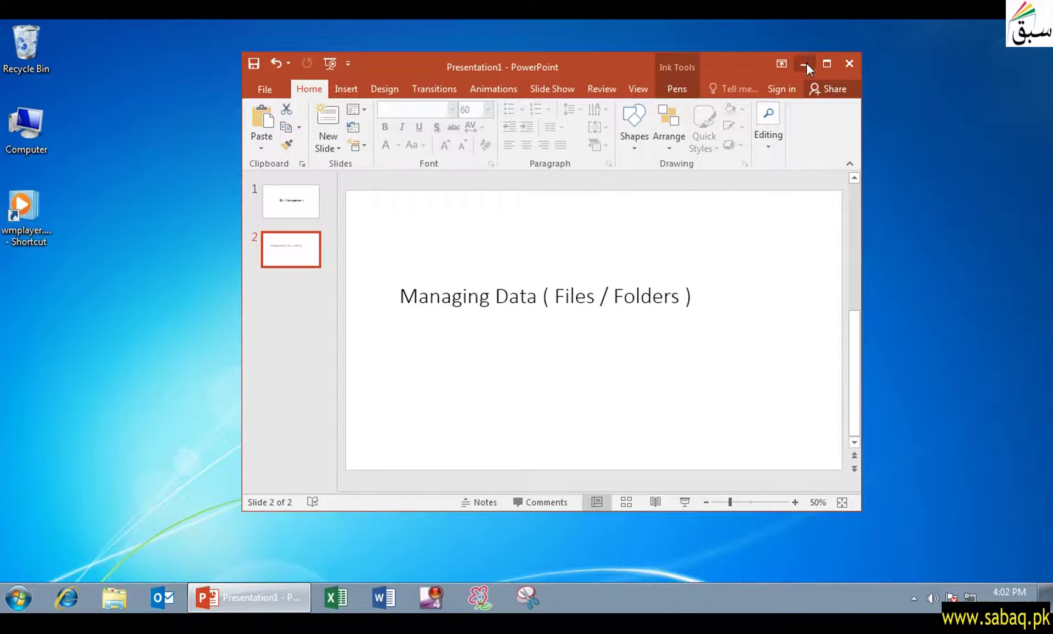
click(806, 63)
right_click(337, 146)
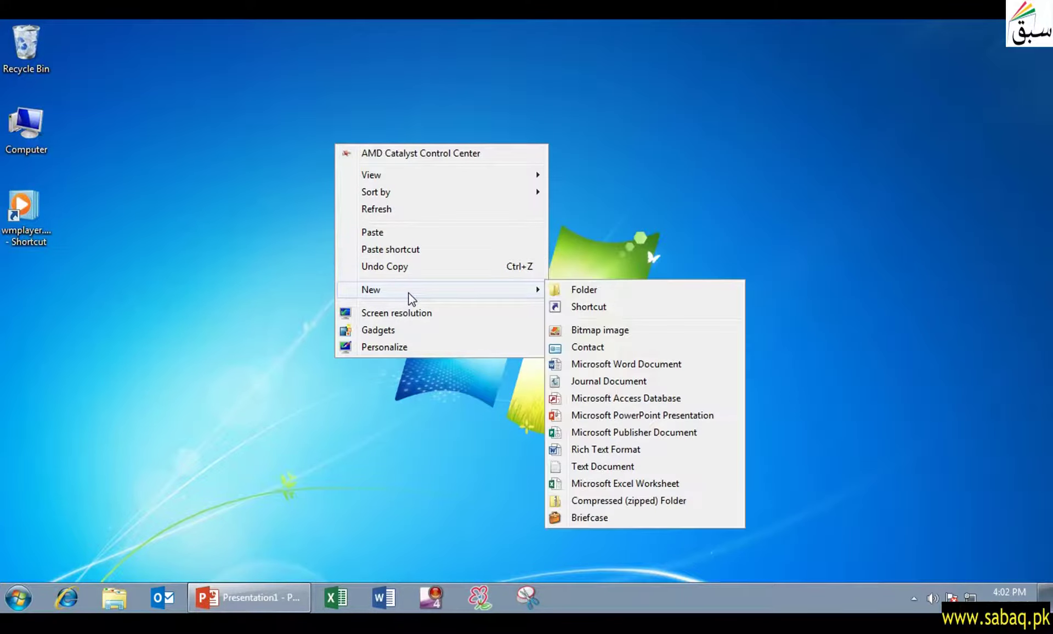
click(273, 123)
right_click(272, 122)
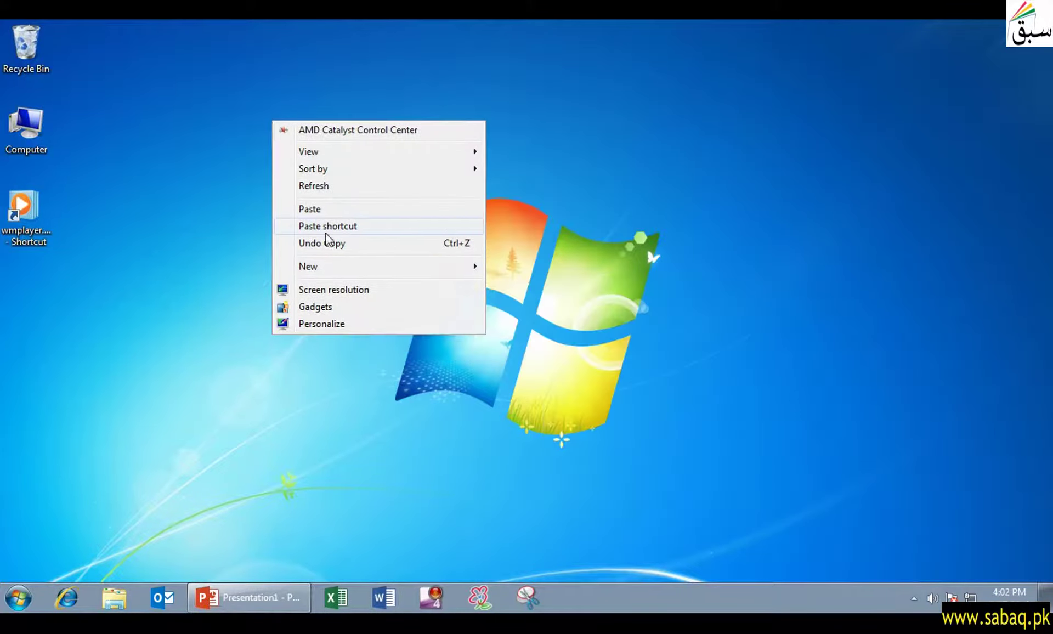
mouse_move(475, 268)
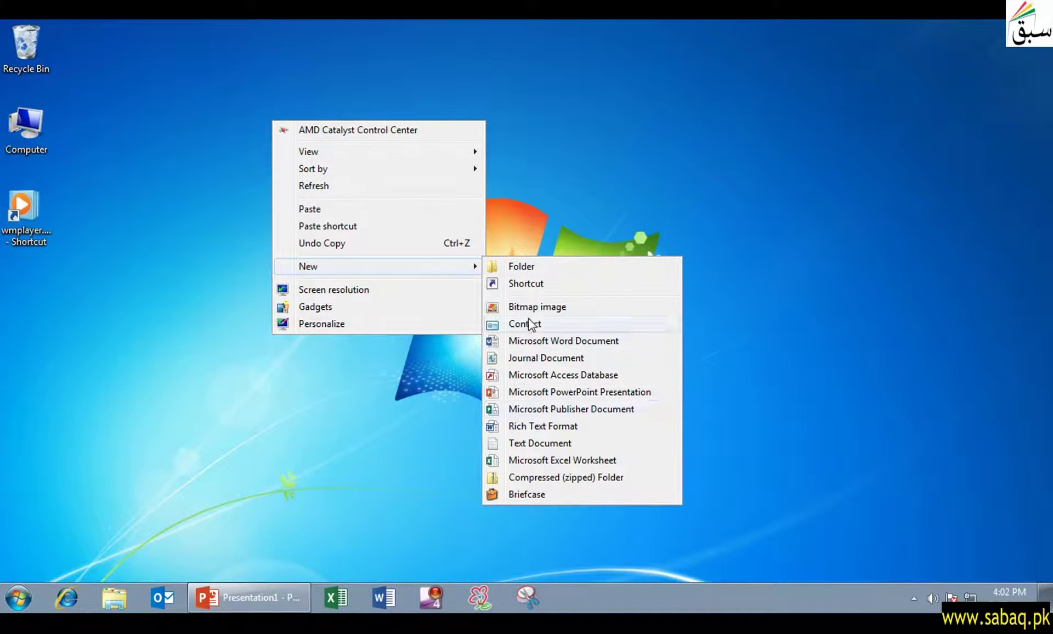
click(531, 269)
key(Return)
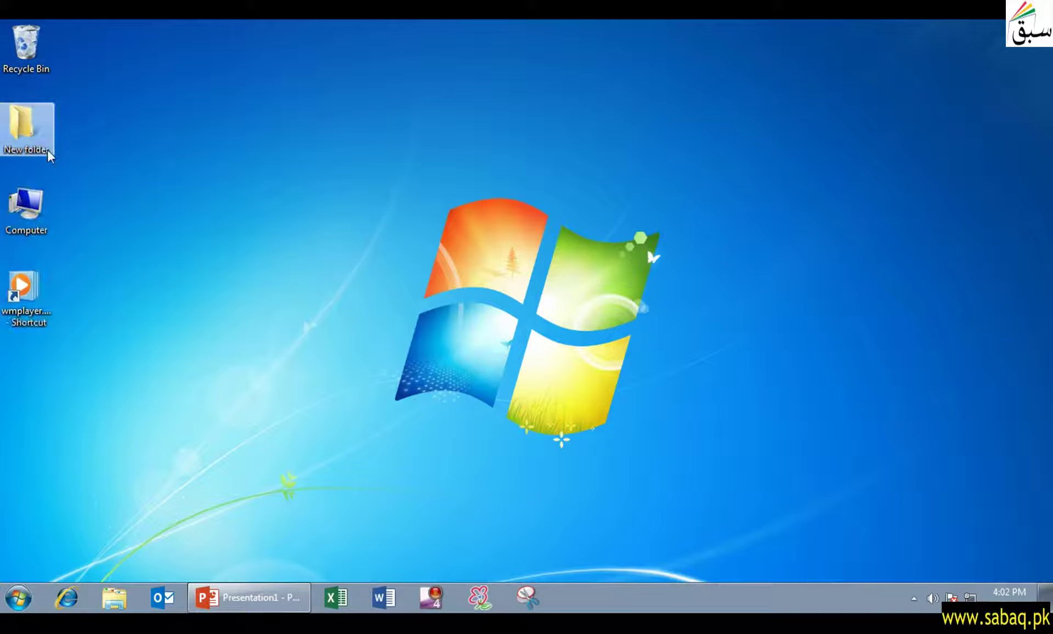
Step: Open the Sample Pictures folder inside the Pictures library
click(26, 208)
click(114, 597)
click(77, 232)
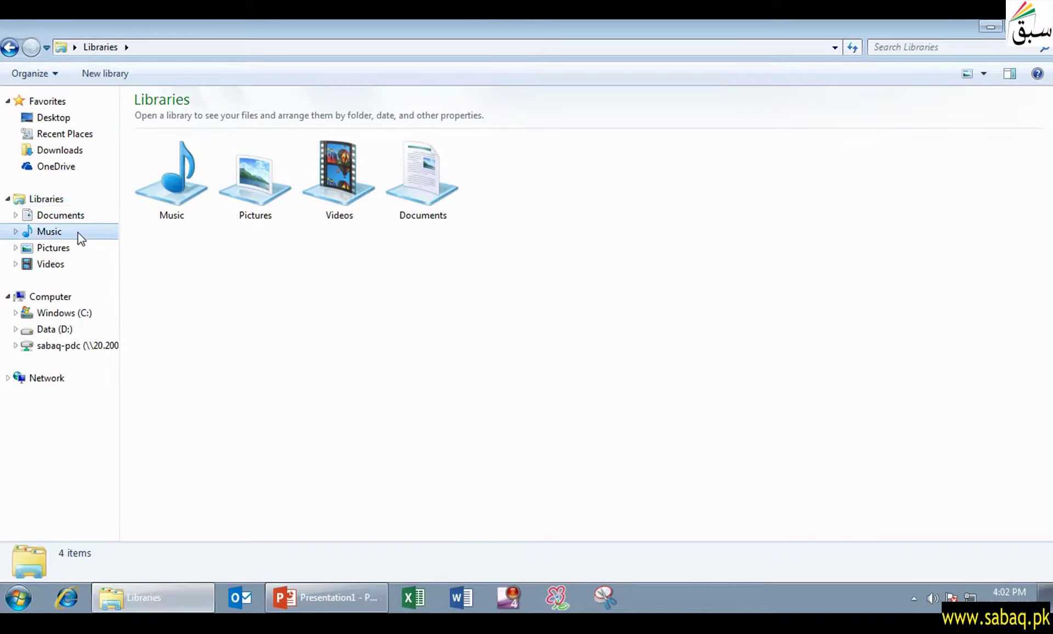
click(78, 263)
click(78, 246)
double_click(241, 185)
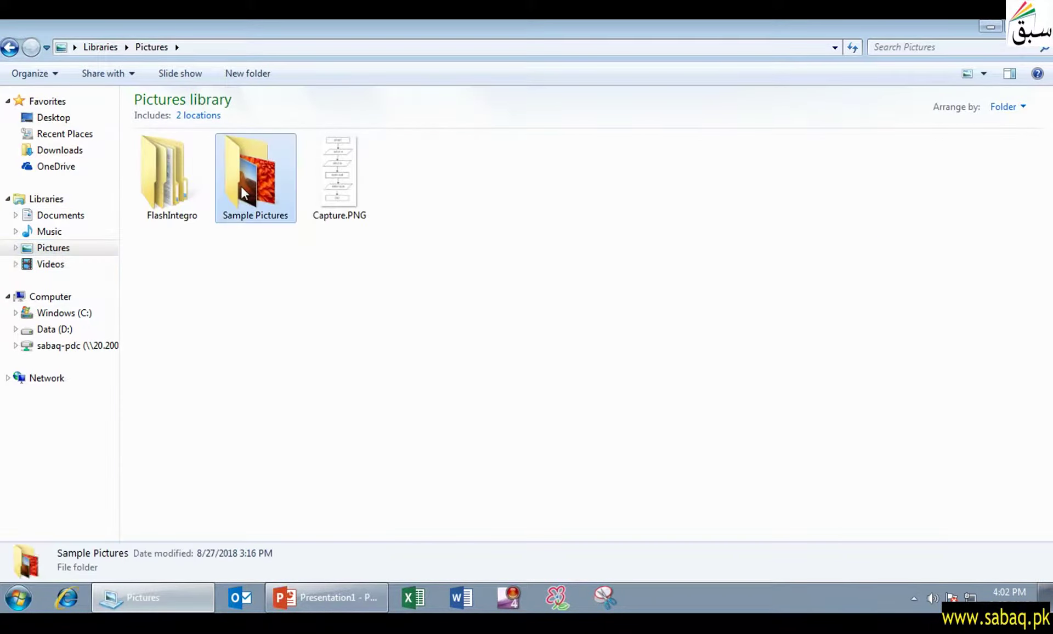
Step: Copy all the images from Sample Pictures and paste them into New folder on the desktop
drag(918, 277, 146, 170)
drag(886, 321, 189, 137)
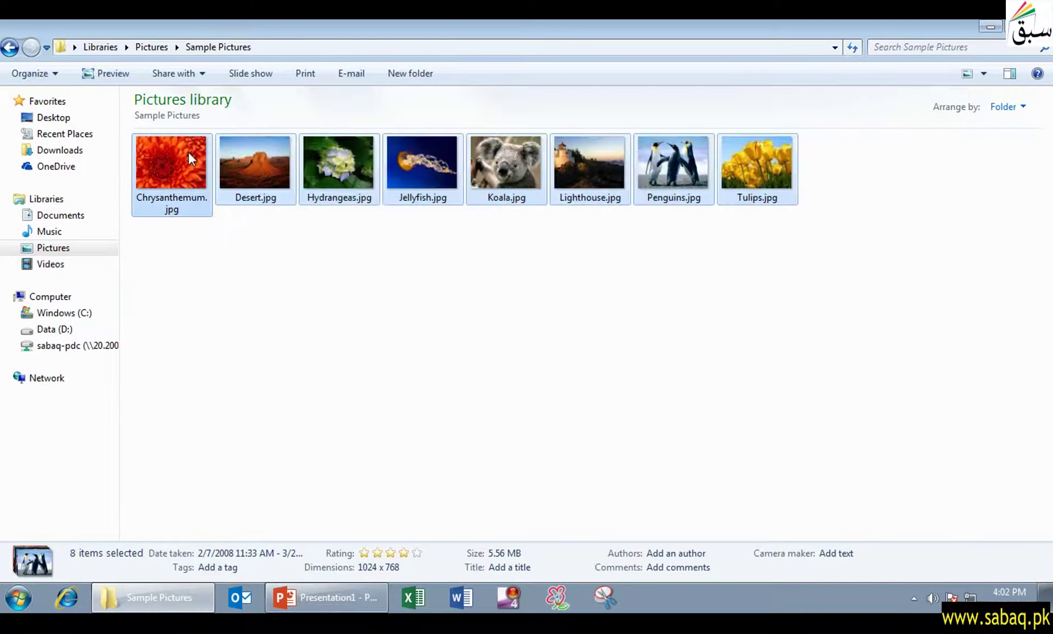
right_click(188, 153)
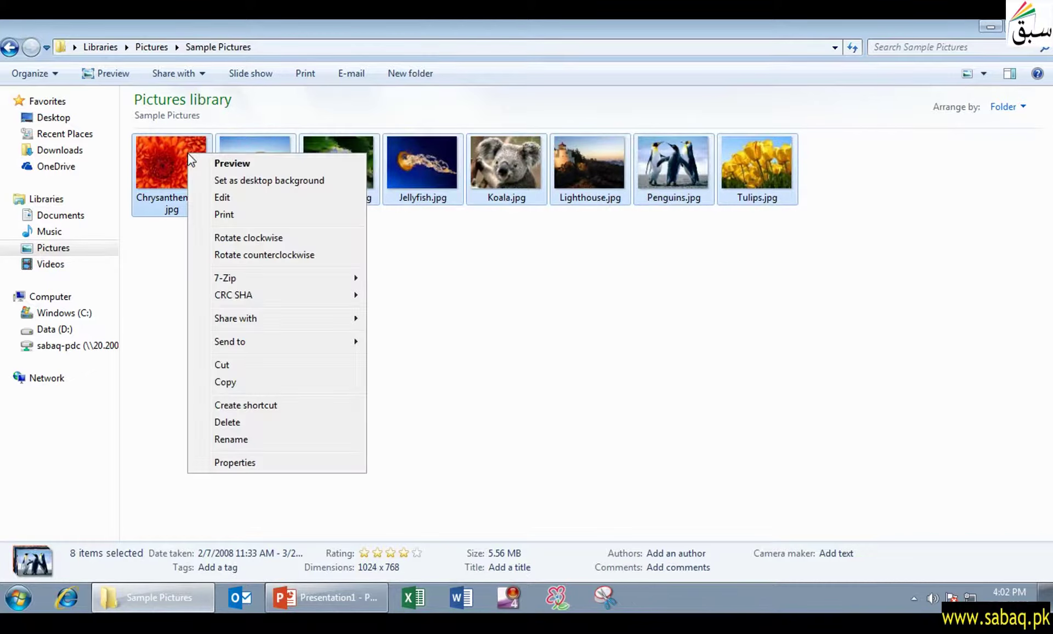
click(275, 384)
key(super+d)
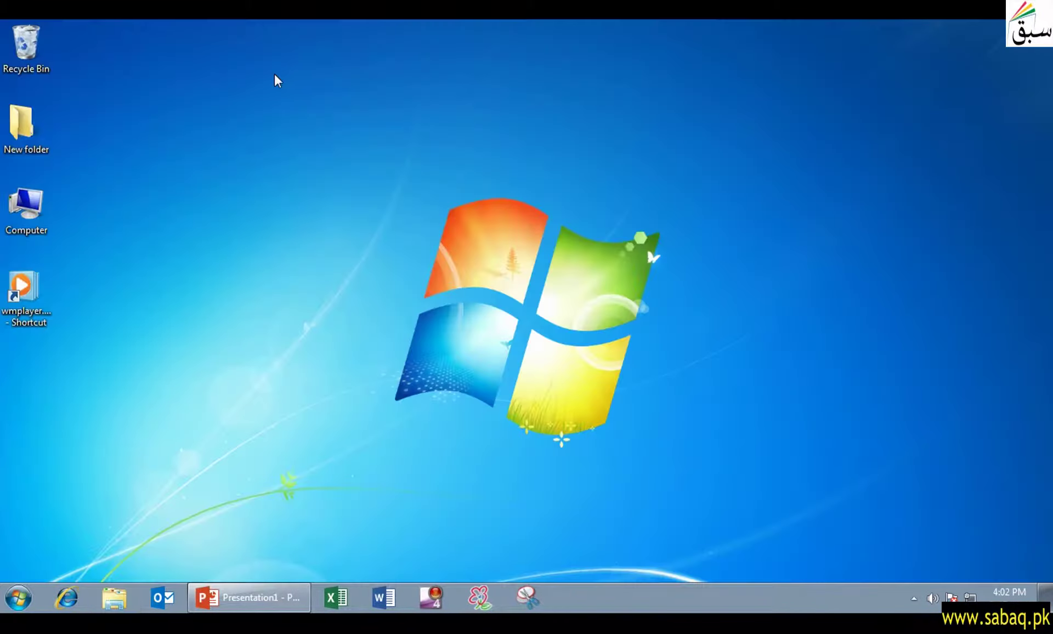
double_click(24, 129)
right_click(354, 216)
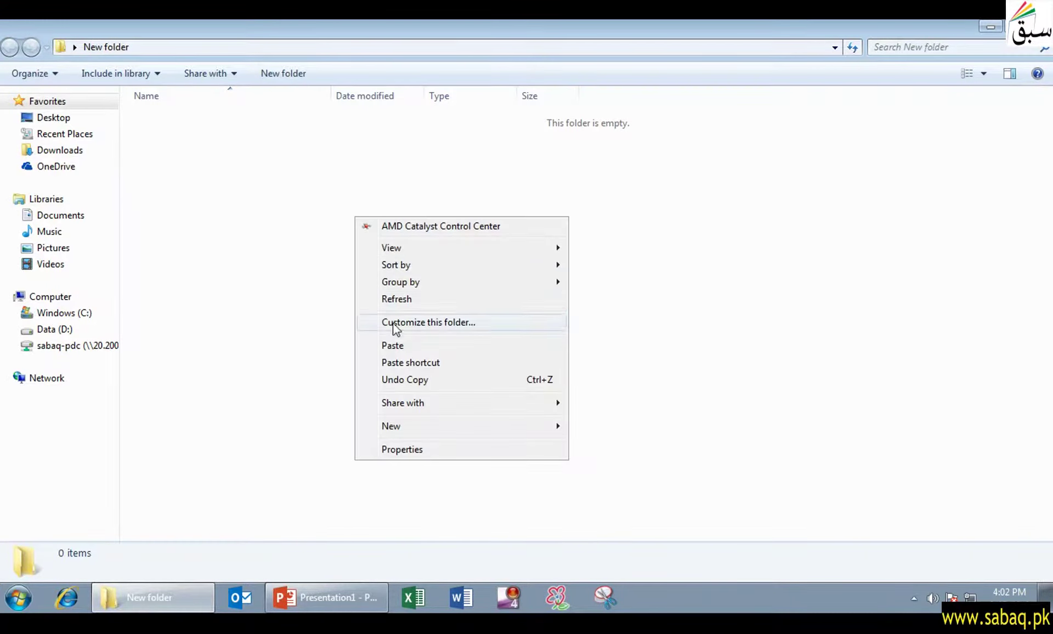
click(396, 345)
Step: Show the pictures in New folder as large icons
right_click(399, 320)
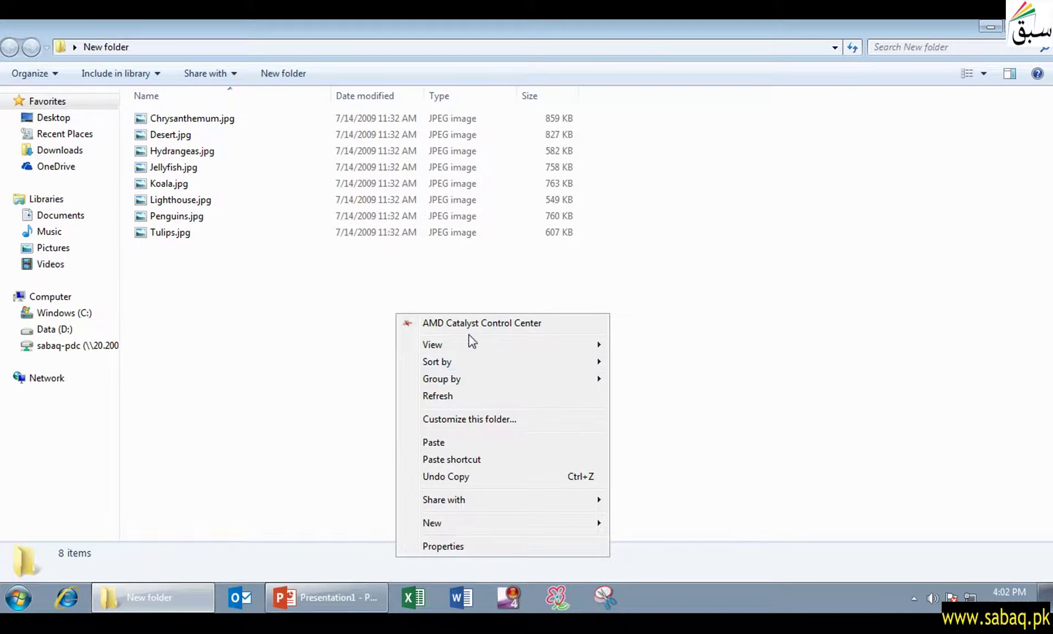
mouse_move(477, 346)
click(678, 361)
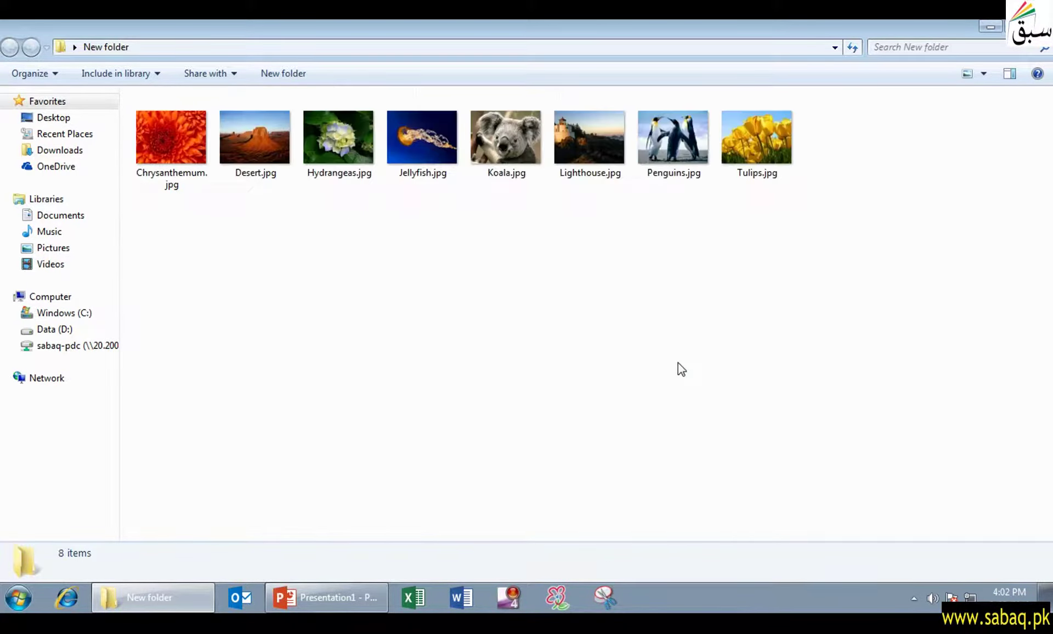
Step: Close the New folder window and switch to the Presentation1 window in PowerPoint
click(1033, 27)
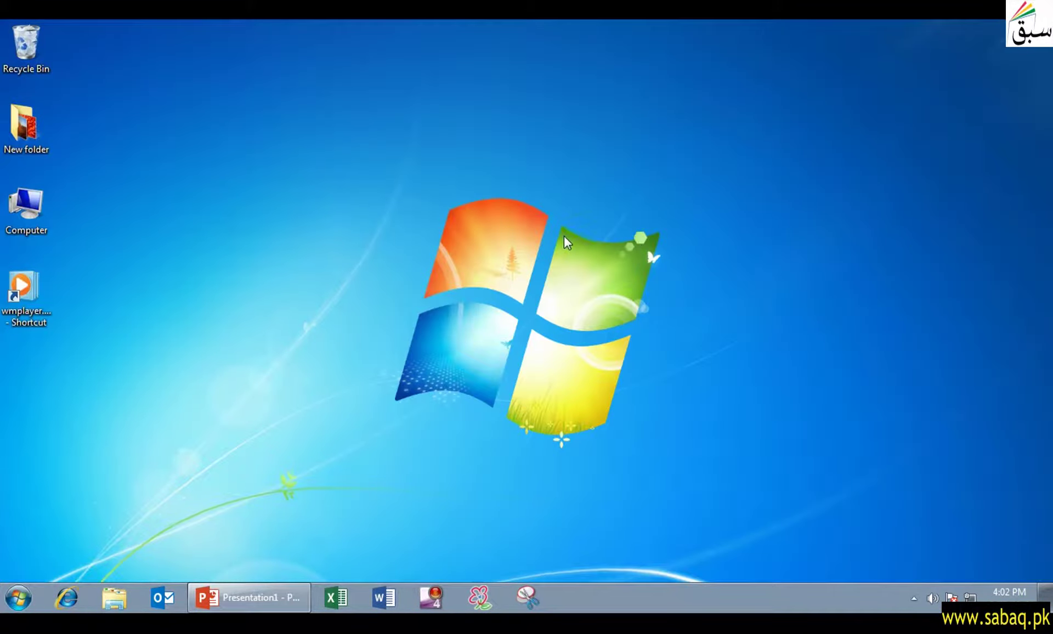
click(249, 600)
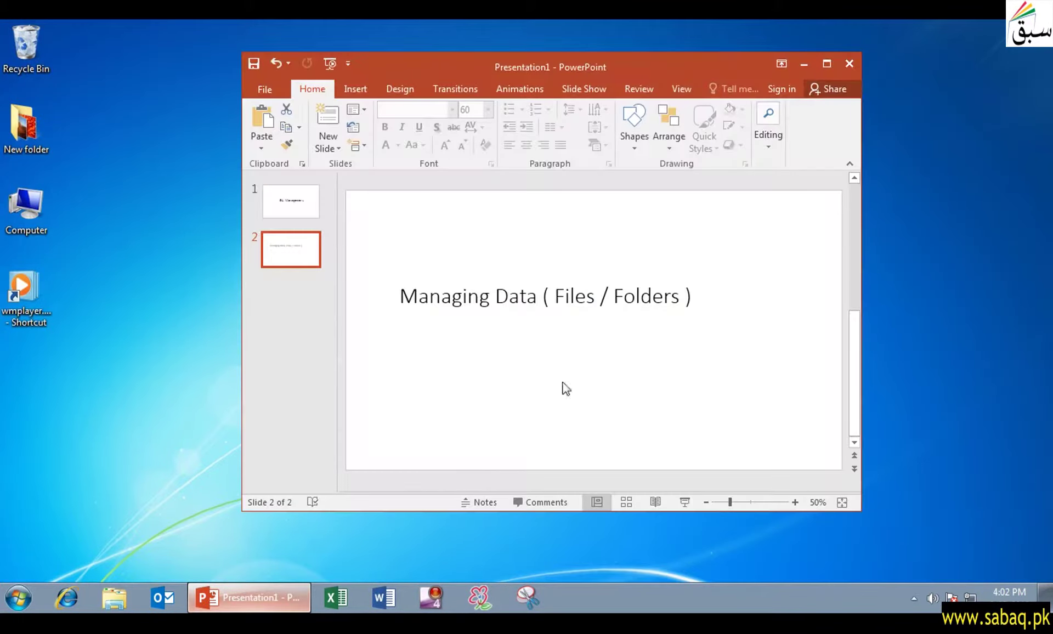